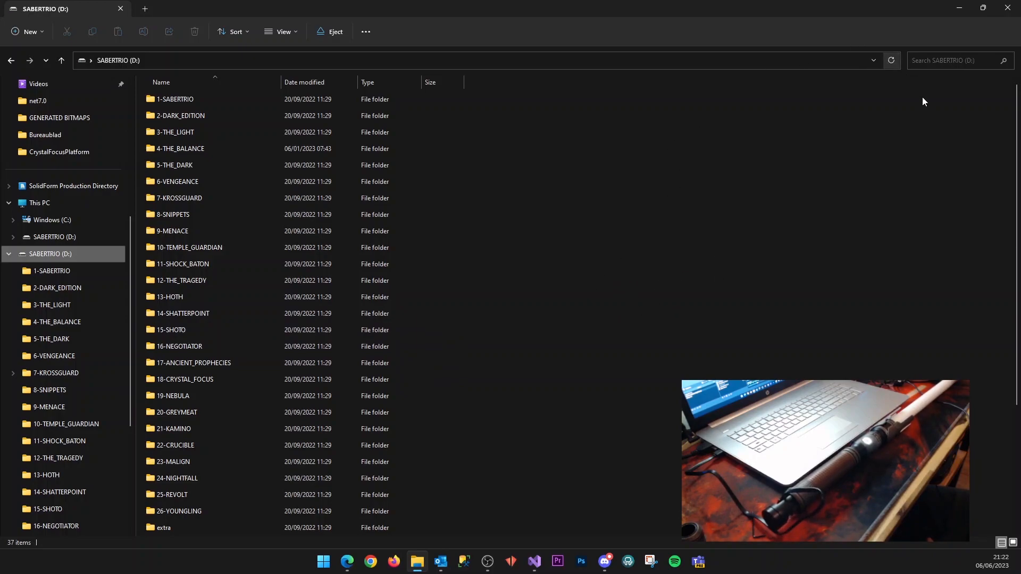
Switch to the crystalfocus.net page in the browser and log in for creator options with the Facebook account
{"action": "left_click", "coordinate": [960, 9]}
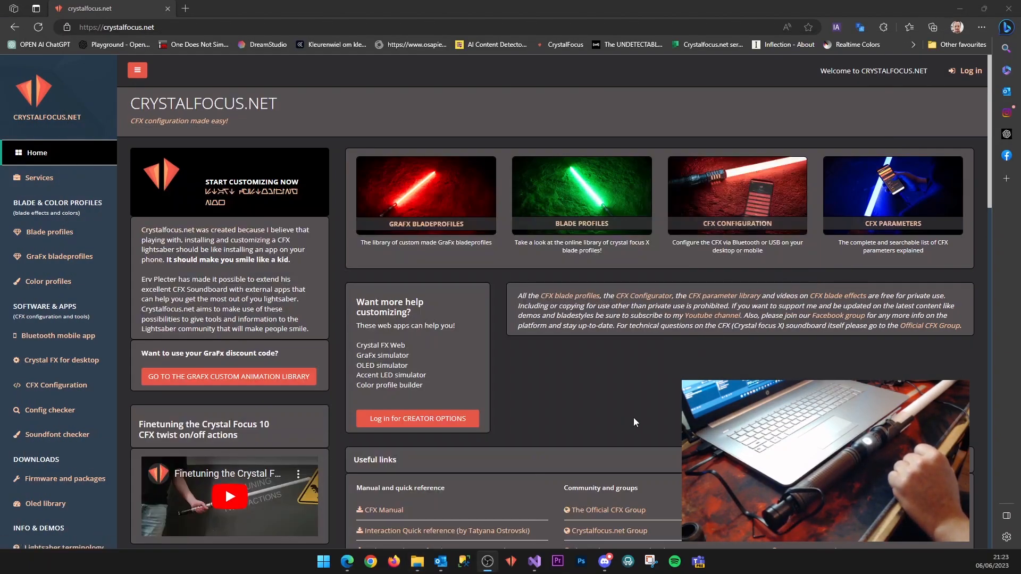
{"action": "left_click", "coordinate": [442, 379]}
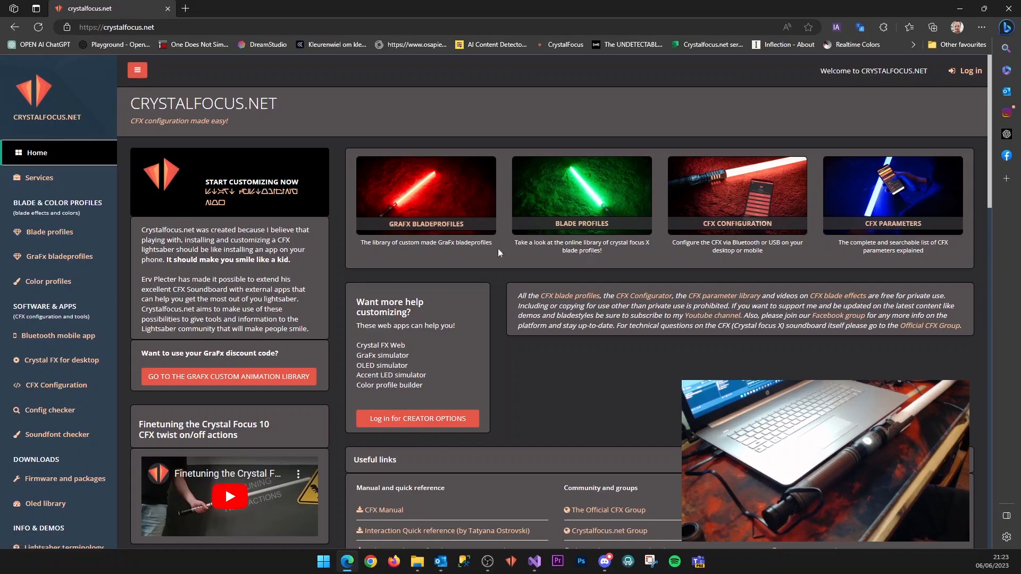
{"action": "left_click", "coordinate": [418, 424]}
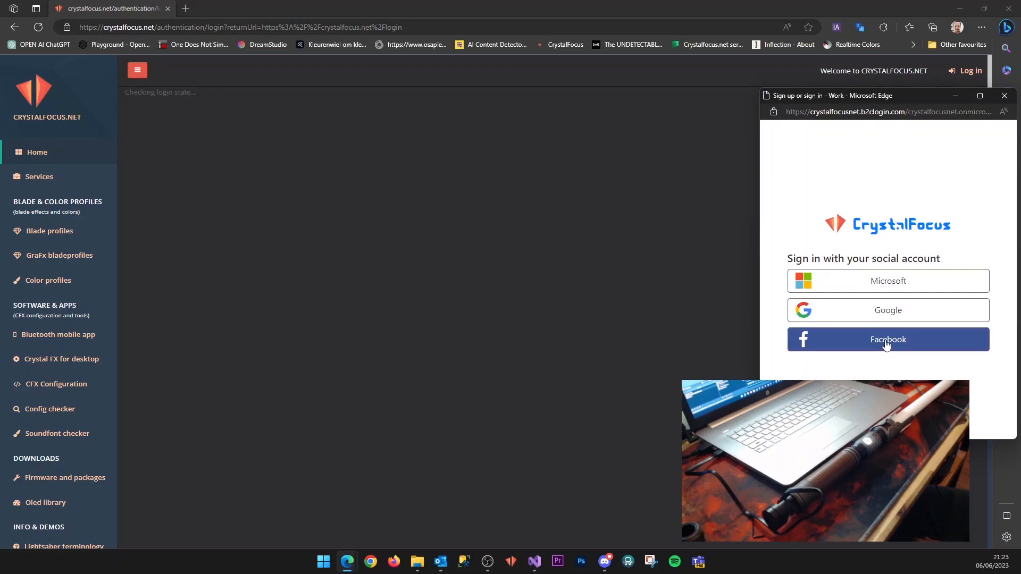
{"action": "left_click", "coordinate": [886, 345]}
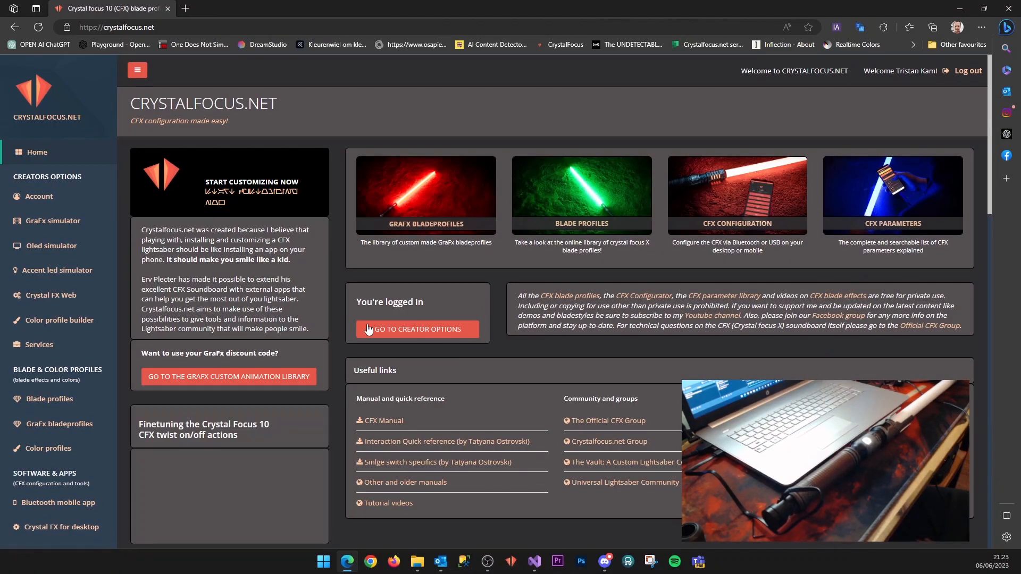
Open Crystal FX Web from the creator options and highlight the "webusb=www" line in the webUSB instruction
{"action": "left_click", "coordinate": [415, 330]}
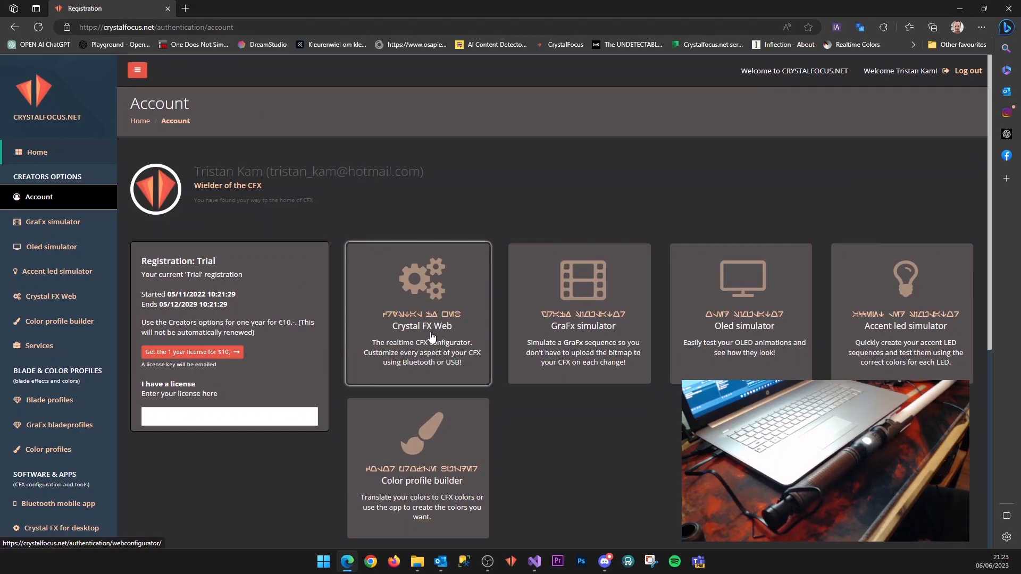
{"action": "left_click", "coordinate": [431, 337]}
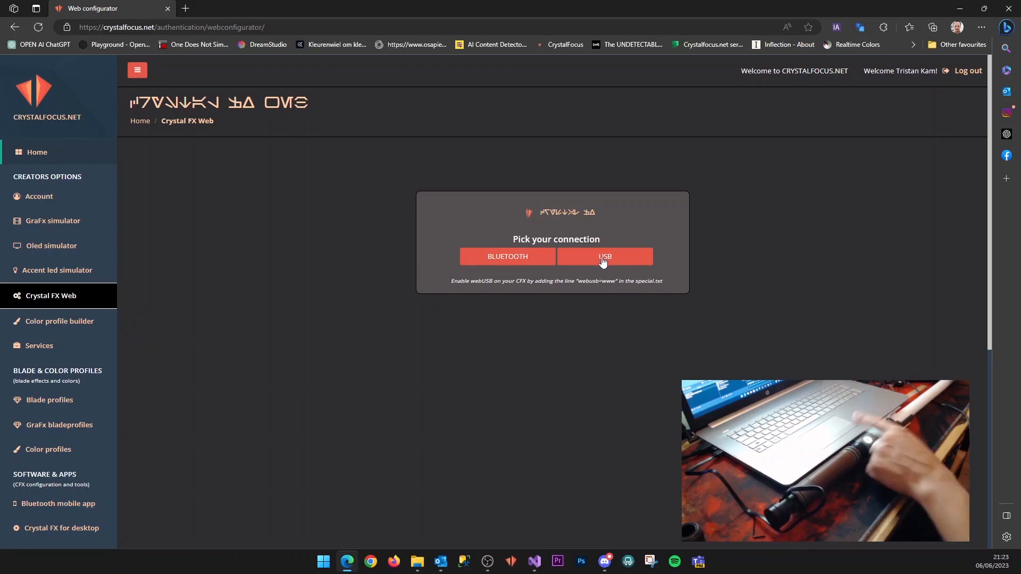
{"action": "left_click_drag", "start_coordinate": [451, 281], "coordinate": [669, 290]}
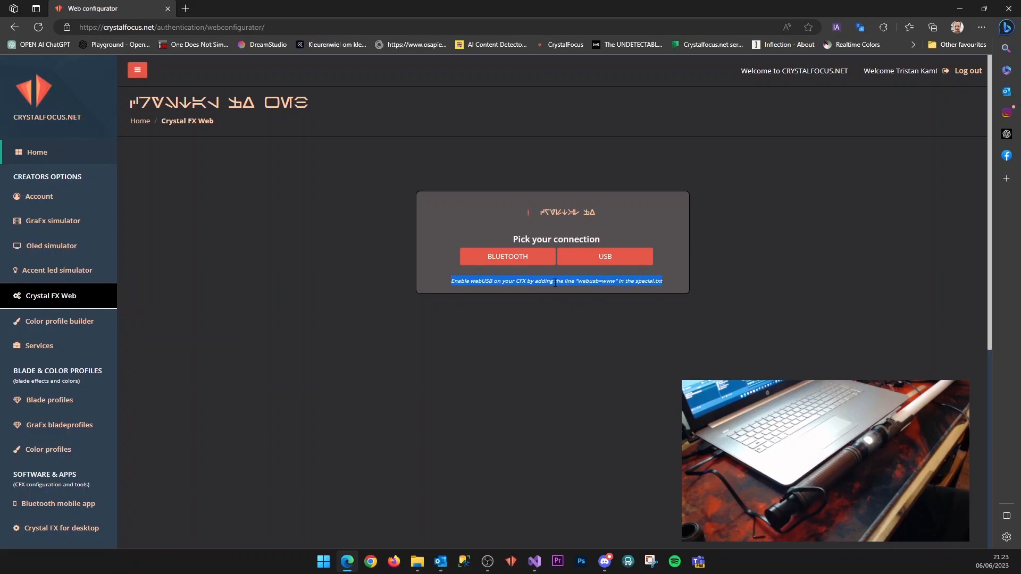
{"action": "left_click", "coordinate": [582, 284]}
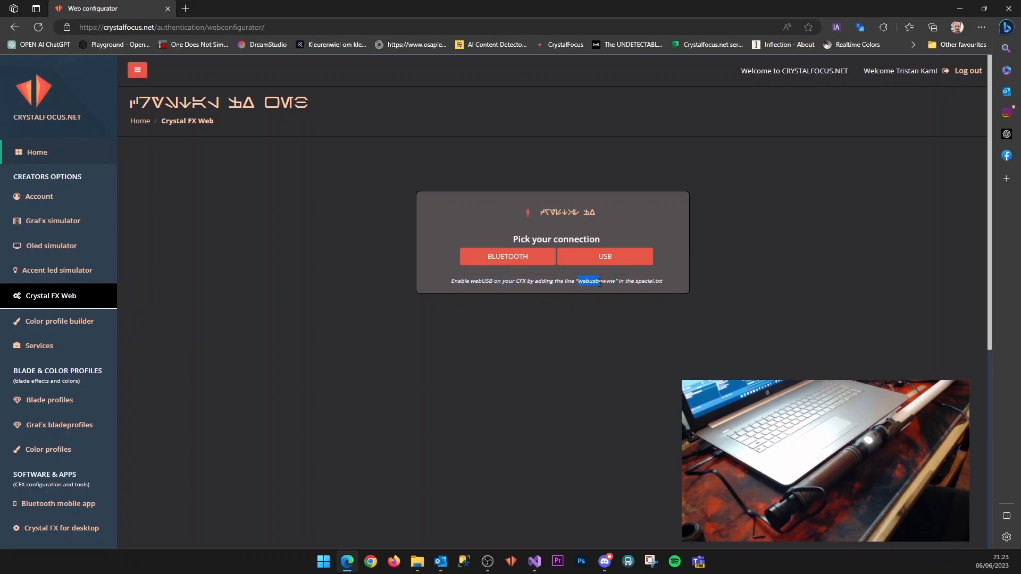
{"action": "left_click_drag", "start_coordinate": [616, 283], "coordinate": [615, 284]}
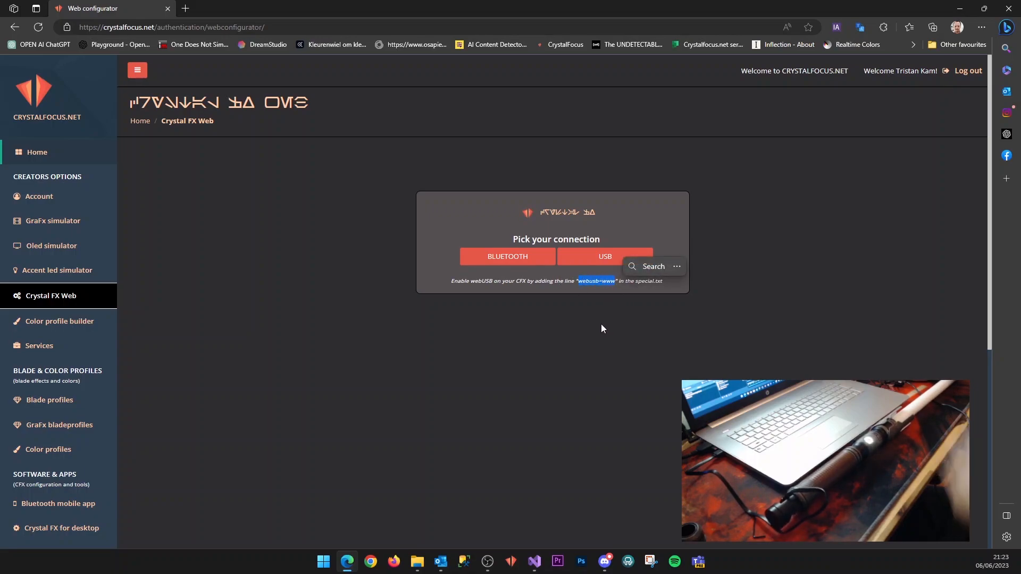
In File Explorer, open special.txt from the SABERTRIO drive, add the line "webusb=www" at the top, save and close it
{"action": "left_click", "coordinate": [417, 561]}
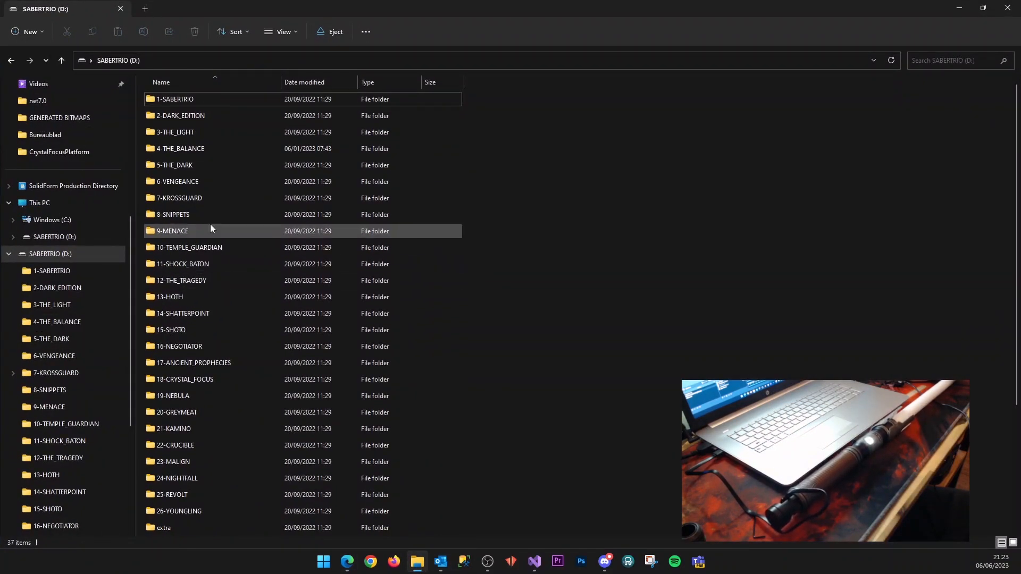
{"action": "scroll", "coordinate": [149, 329], "scroll_direction": "down", "scroll_amount": 4}
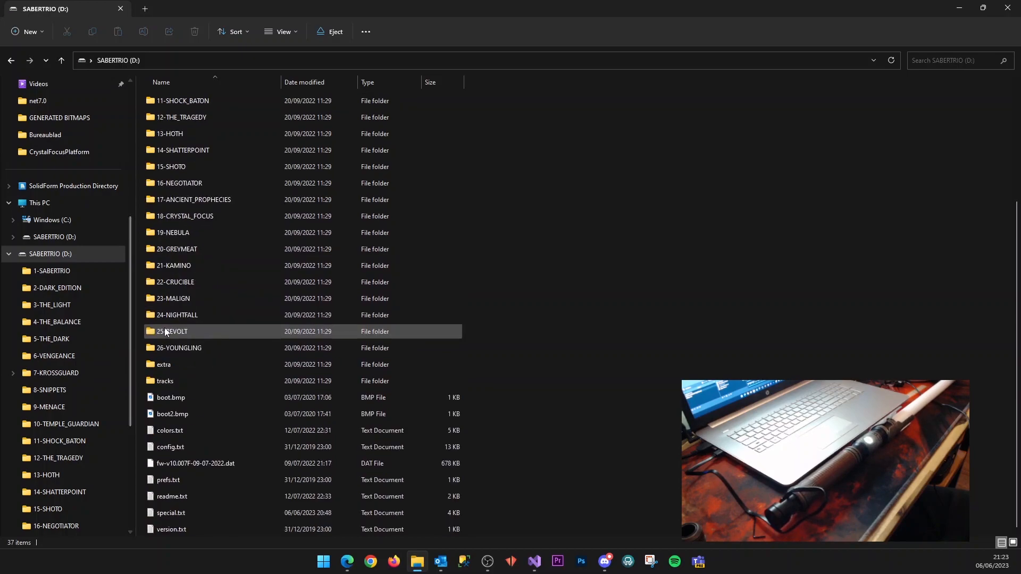
{"action": "double_click", "coordinate": [175, 516]}
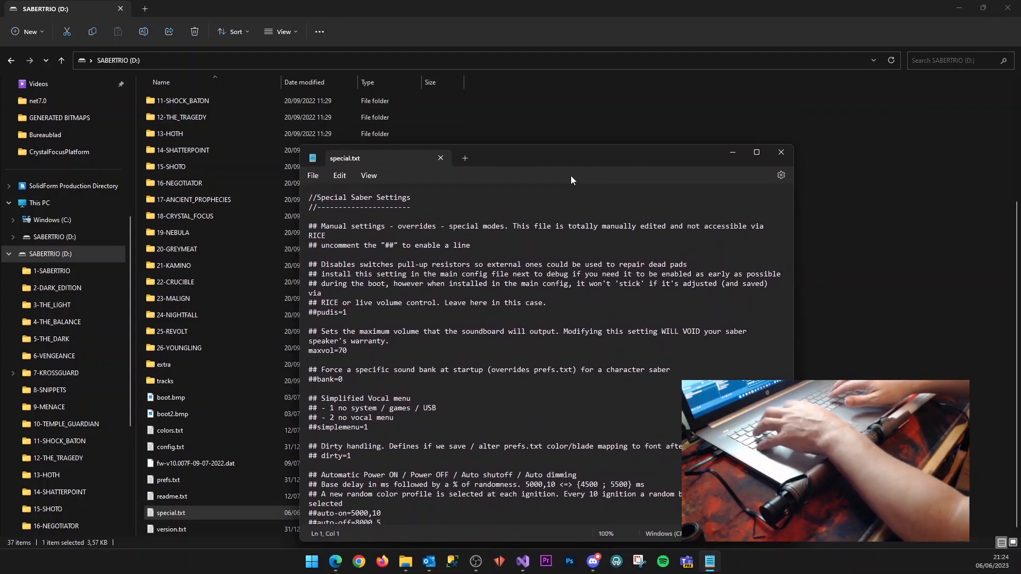
{"action": "key", "text": "Return"}
{"action": "type", "text": "webusb=www"}
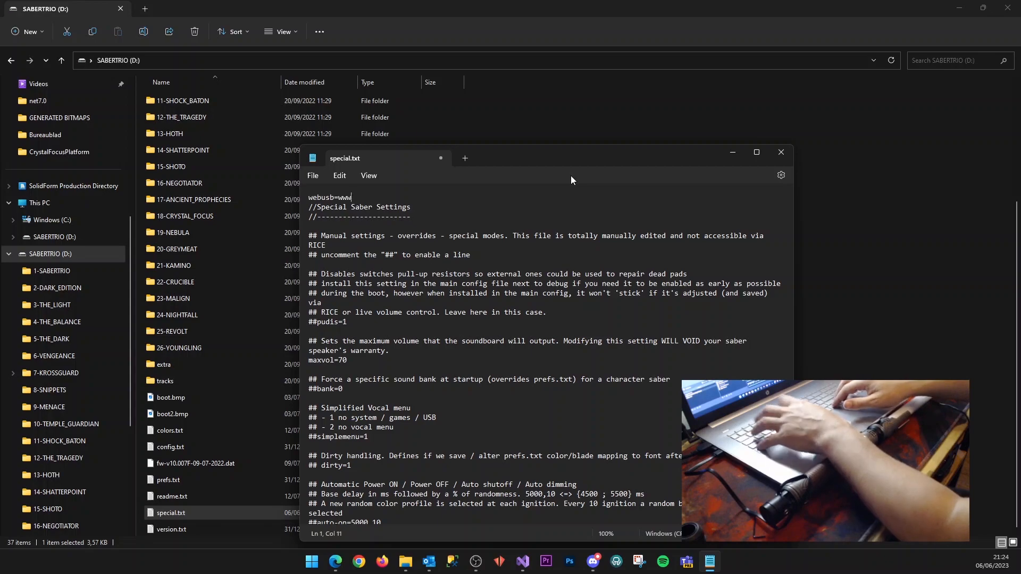
{"action": "key", "text": "Return"}
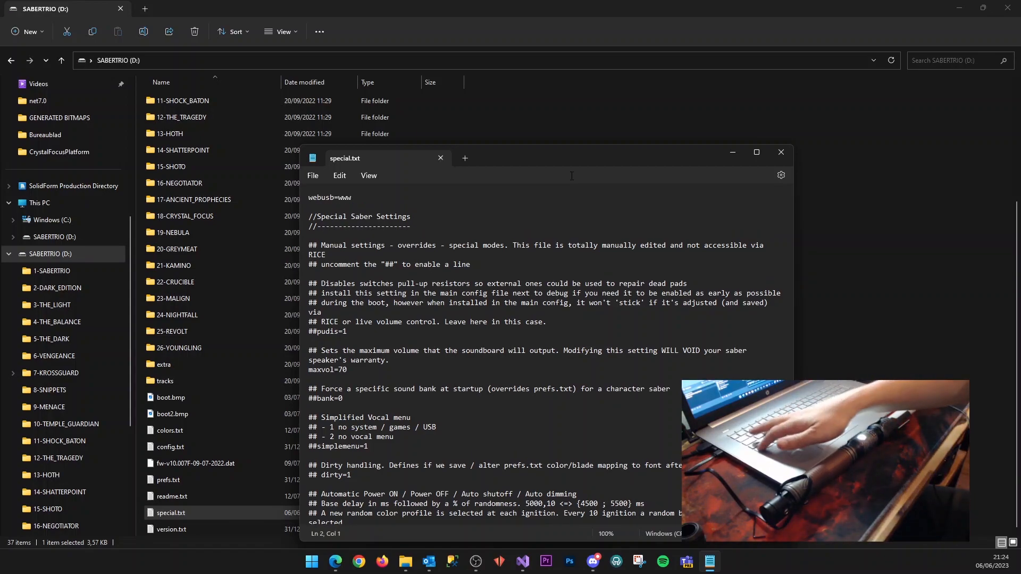
{"action": "key", "text": "ctrl+s"}
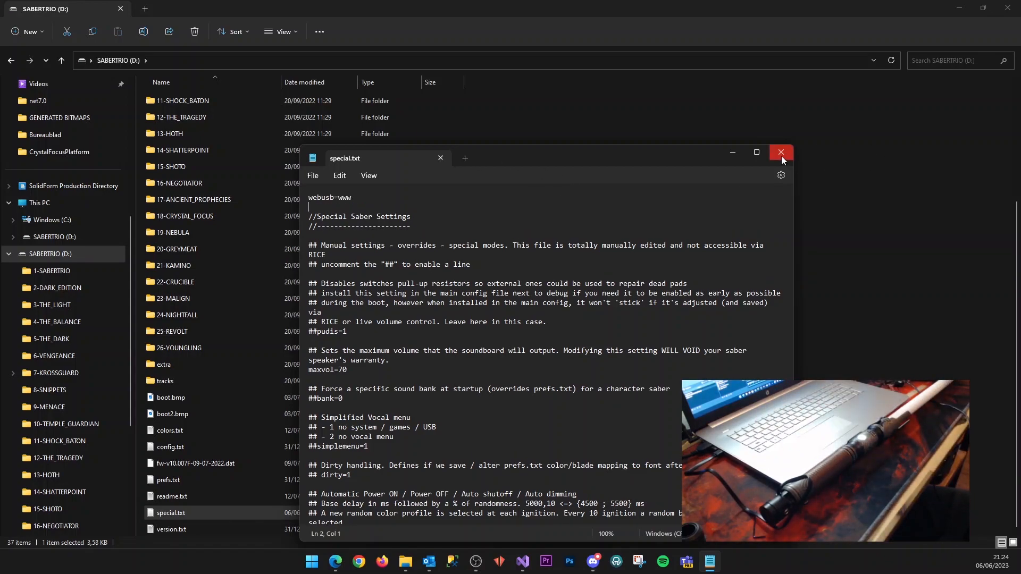
{"action": "left_click", "coordinate": [781, 154]}
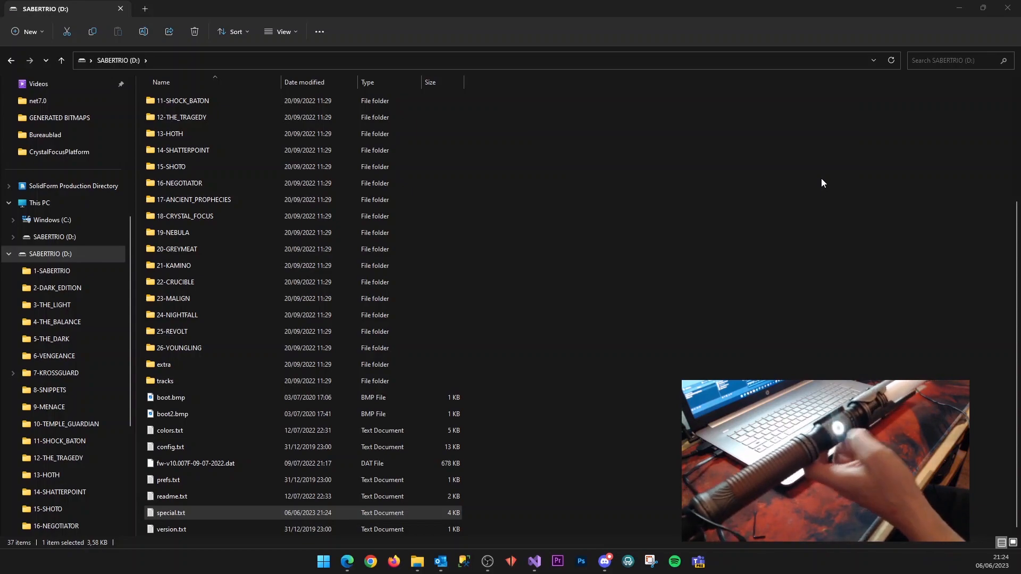
Open Windows Device Manager and expand the Universal Serial Bus devices category
{"action": "key", "text": "alt+Tab"}
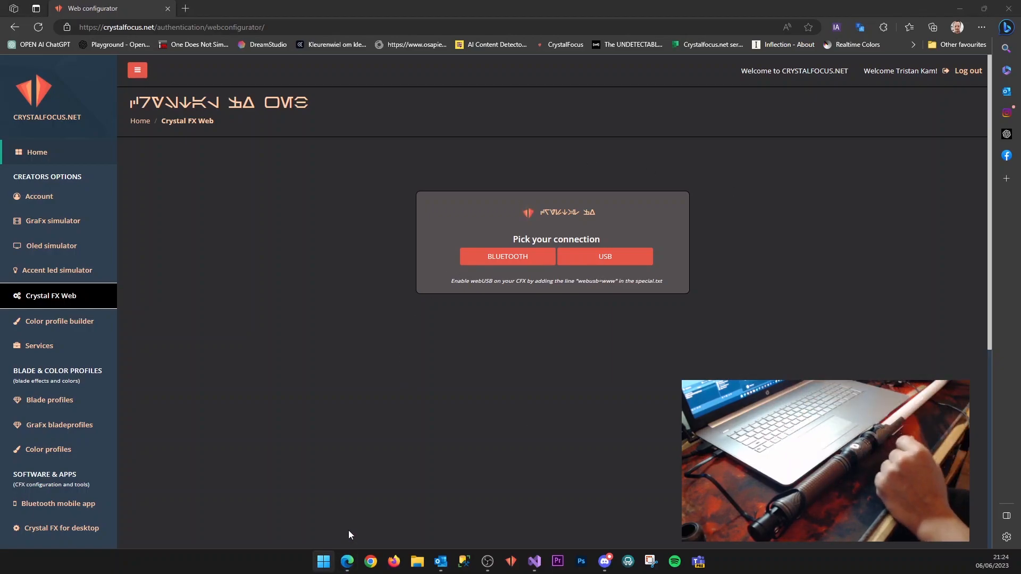
{"action": "left_click", "coordinate": [322, 568]}
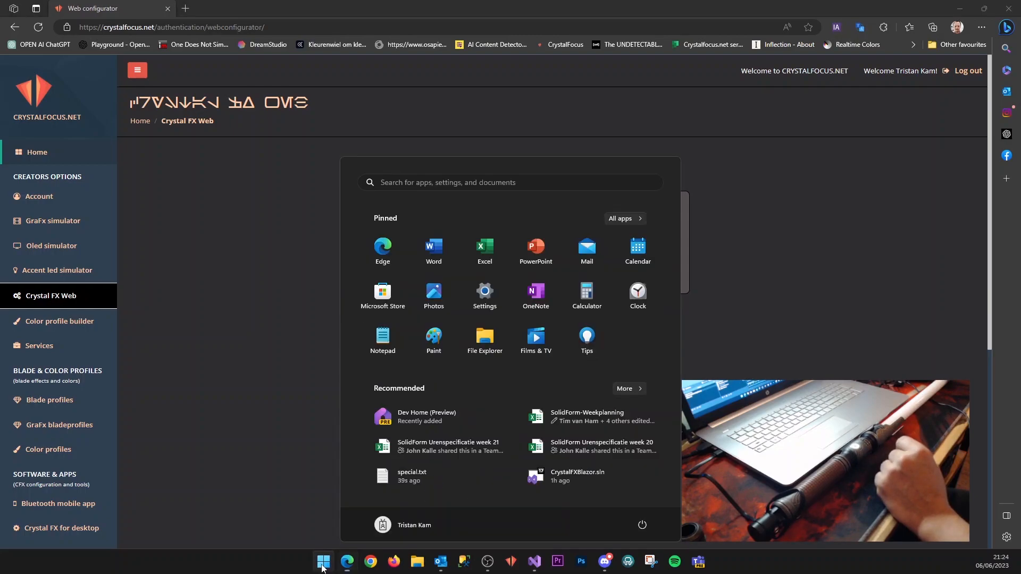
{"action": "type", "text": "device"}
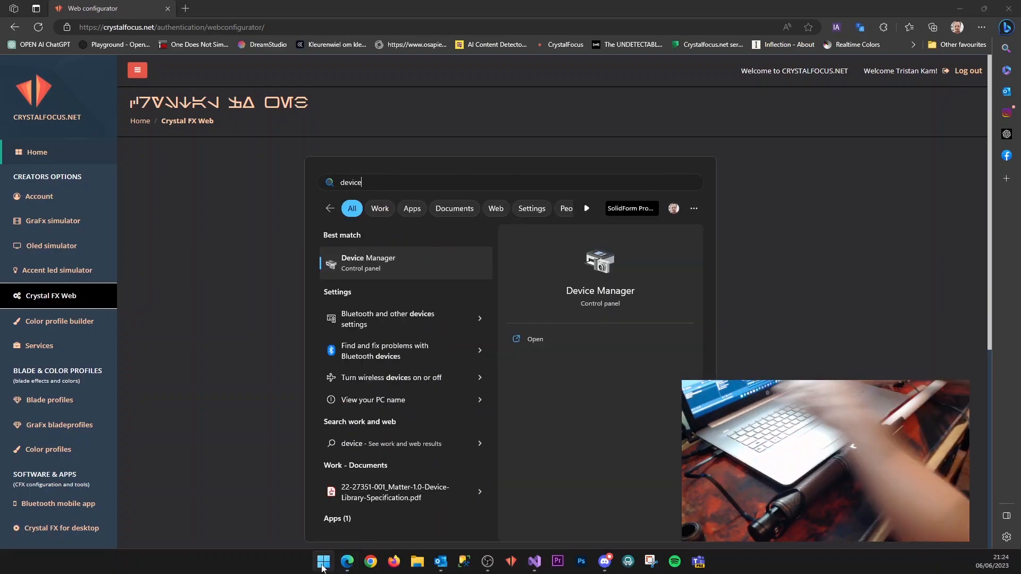
{"action": "left_click", "coordinate": [369, 259]}
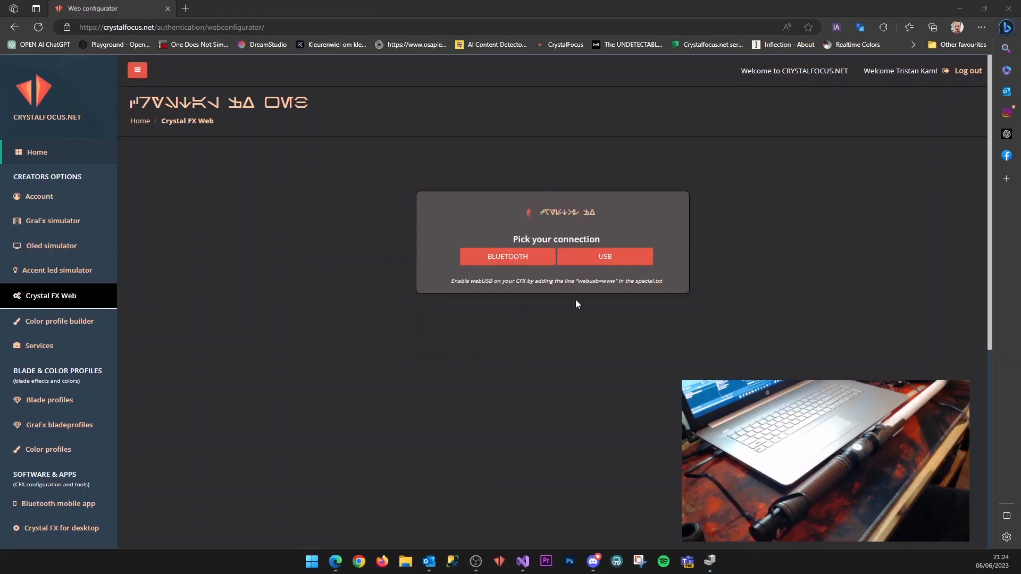
{"action": "left_click_drag", "start_coordinate": [822, 6], "coordinate": [562, 82]}
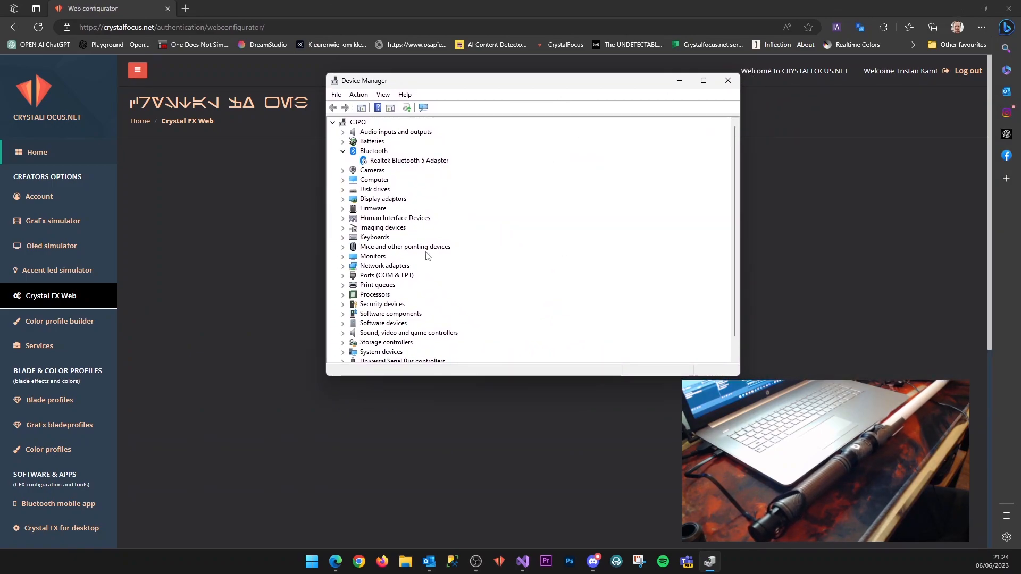
{"action": "scroll", "coordinate": [389, 267], "scroll_direction": "down", "scroll_amount": 1}
{"action": "left_click", "coordinate": [385, 354]}
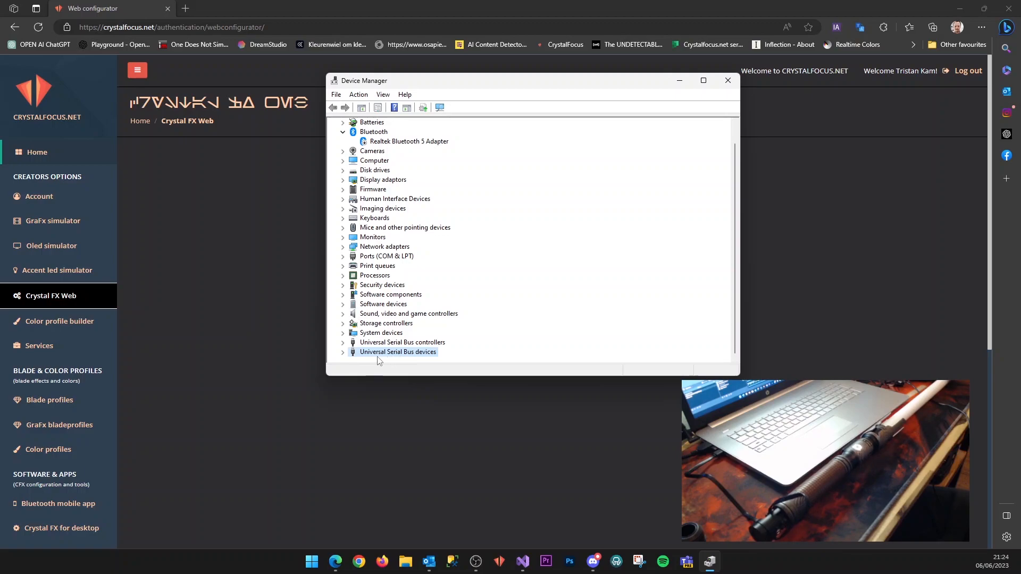
{"action": "left_click", "coordinate": [343, 354]}
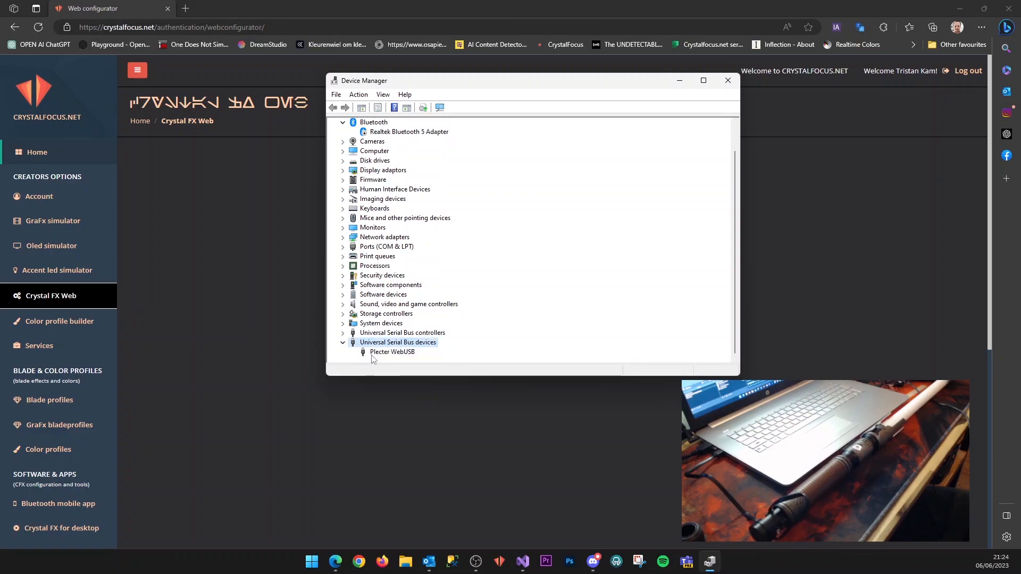
Uninstall the Plecter WebUSB device from the system
{"action": "left_click", "coordinate": [377, 353]}
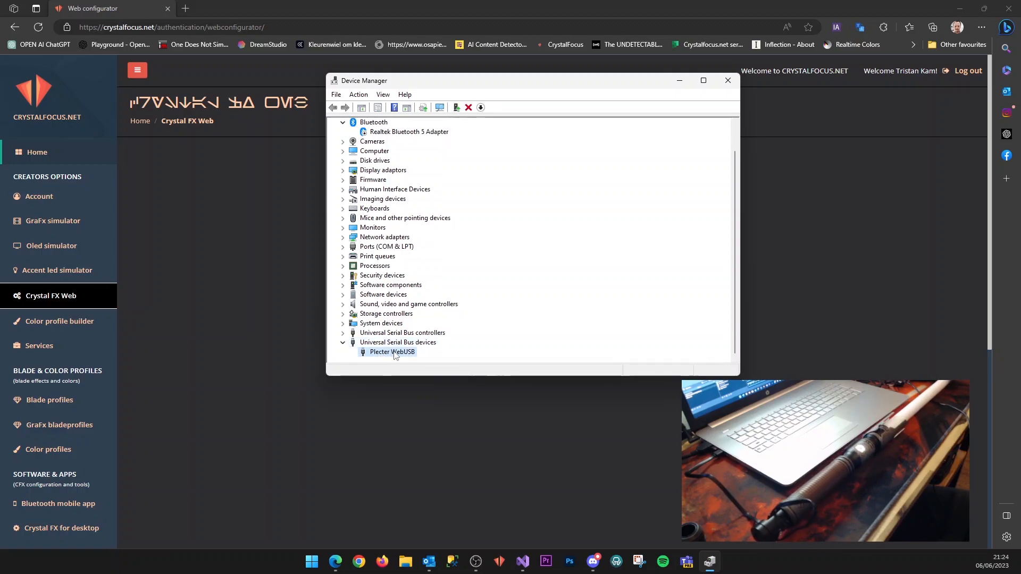
{"action": "right_click", "coordinate": [395, 355]}
{"action": "left_click", "coordinate": [428, 387]}
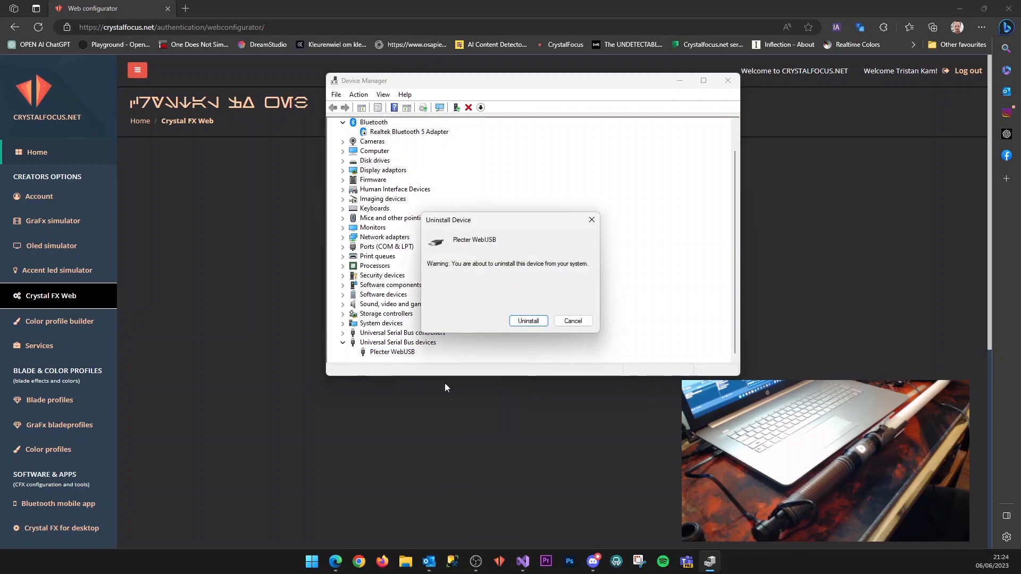
{"action": "left_click", "coordinate": [528, 322]}
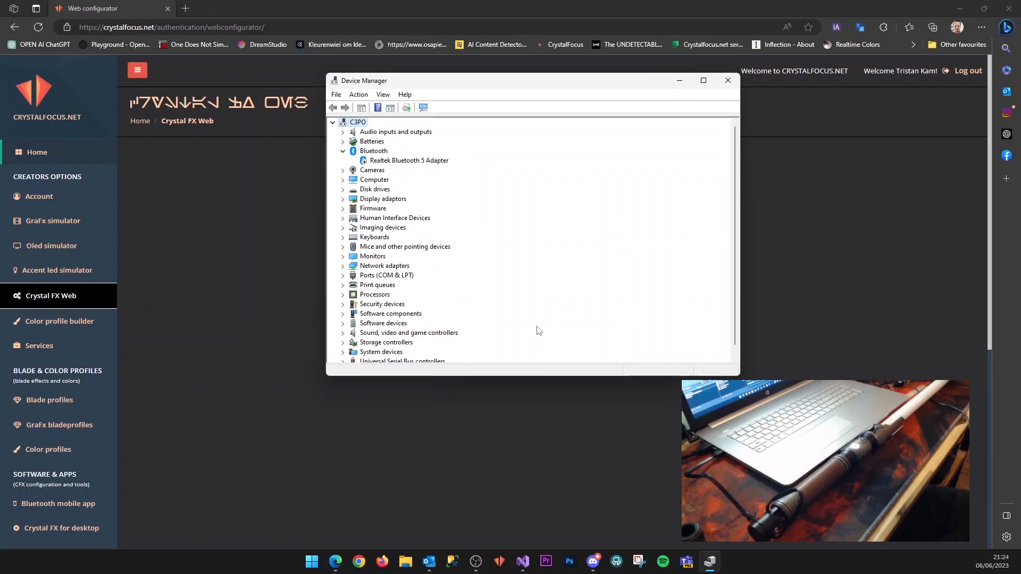
Scan for hardware changes, check Plecter WebUSB under the Universal Serial Bus devices, and close Device Manager
{"action": "left_click", "coordinate": [424, 109]}
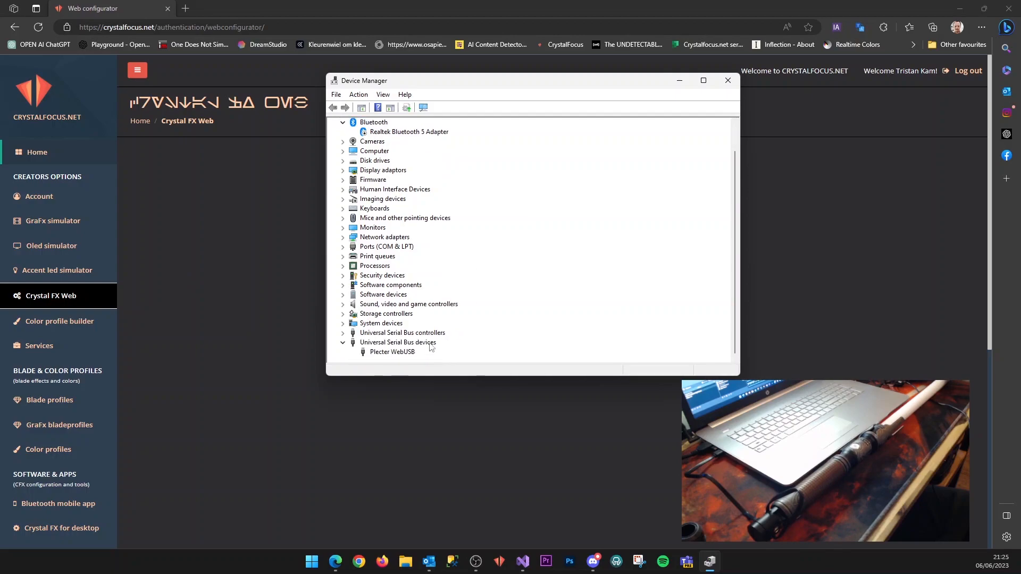
{"action": "left_click", "coordinate": [391, 353]}
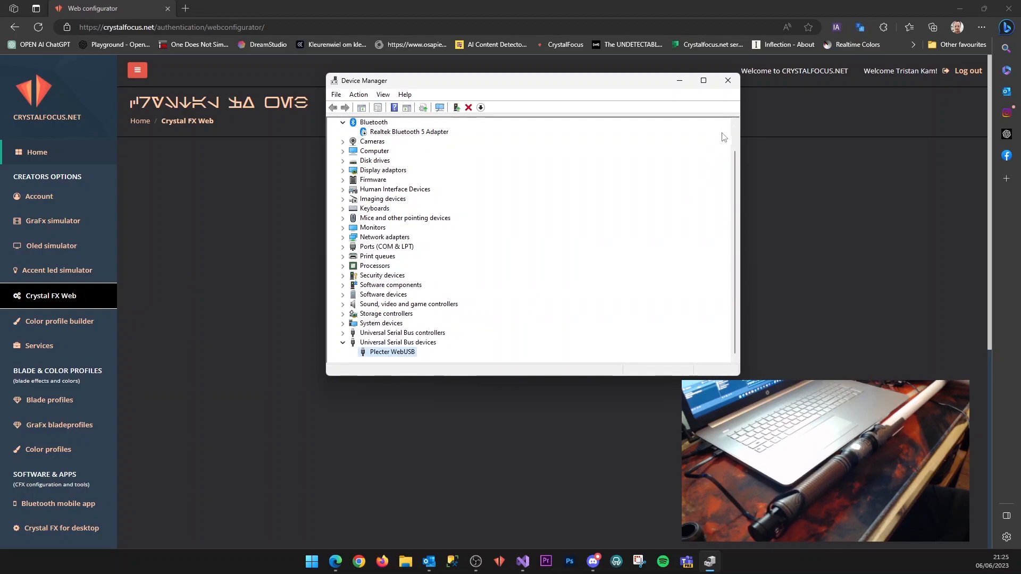
{"action": "left_click", "coordinate": [727, 80]}
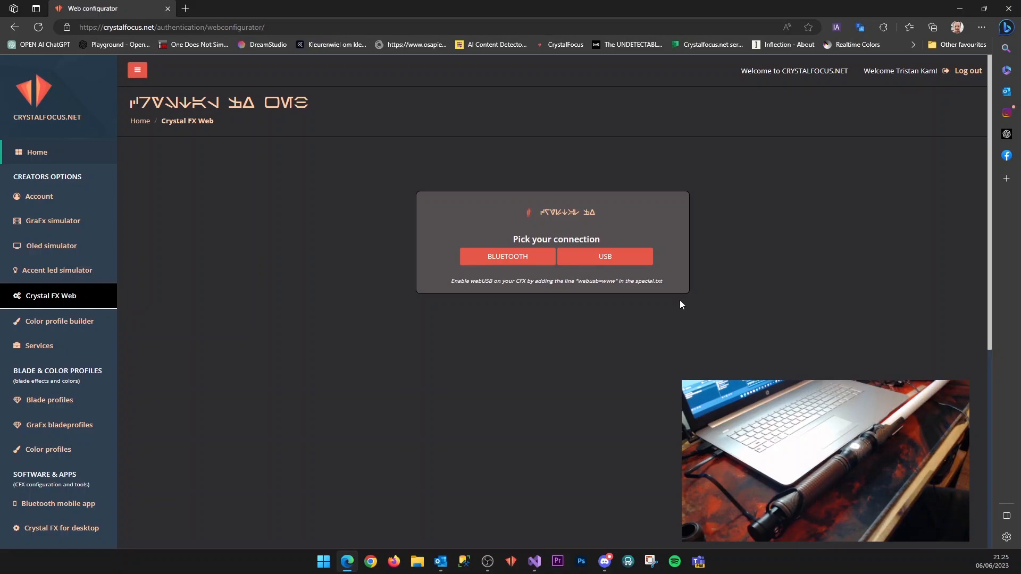
Connect the web configurator over USB to the Saber Core X SD Card device
{"action": "left_click", "coordinate": [604, 260]}
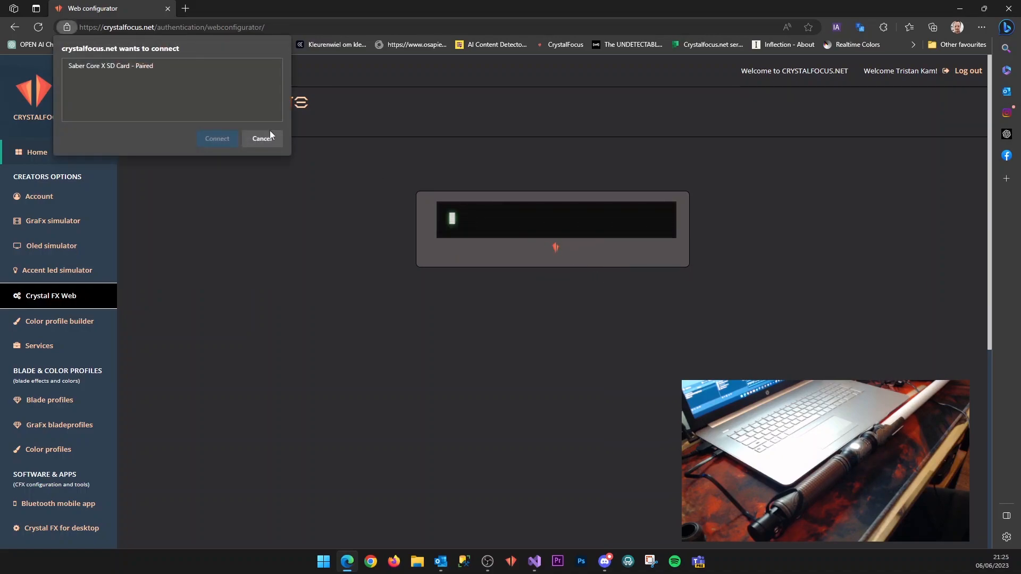
{"action": "left_click", "coordinate": [91, 65]}
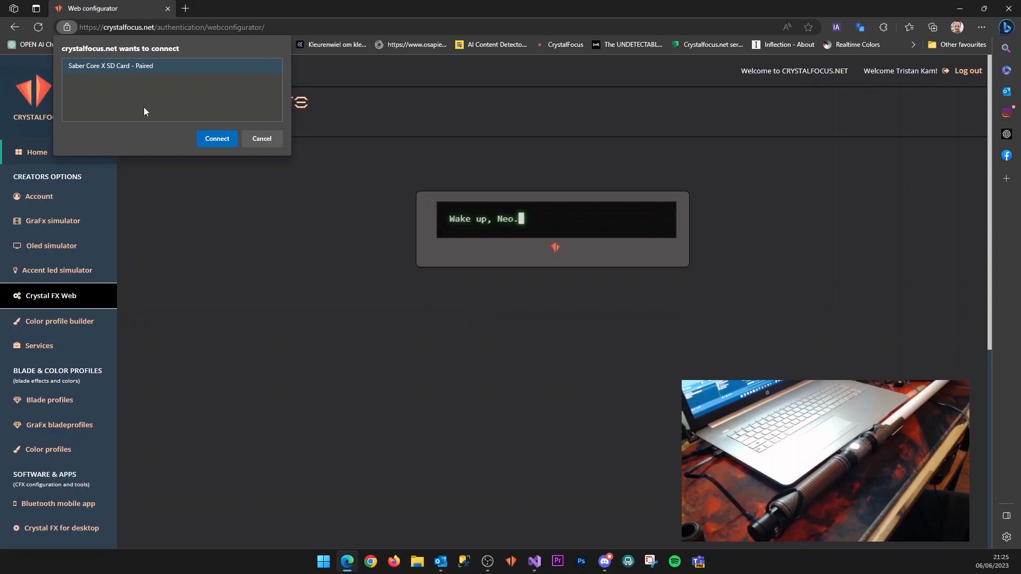
{"action": "left_click", "coordinate": [212, 139]}
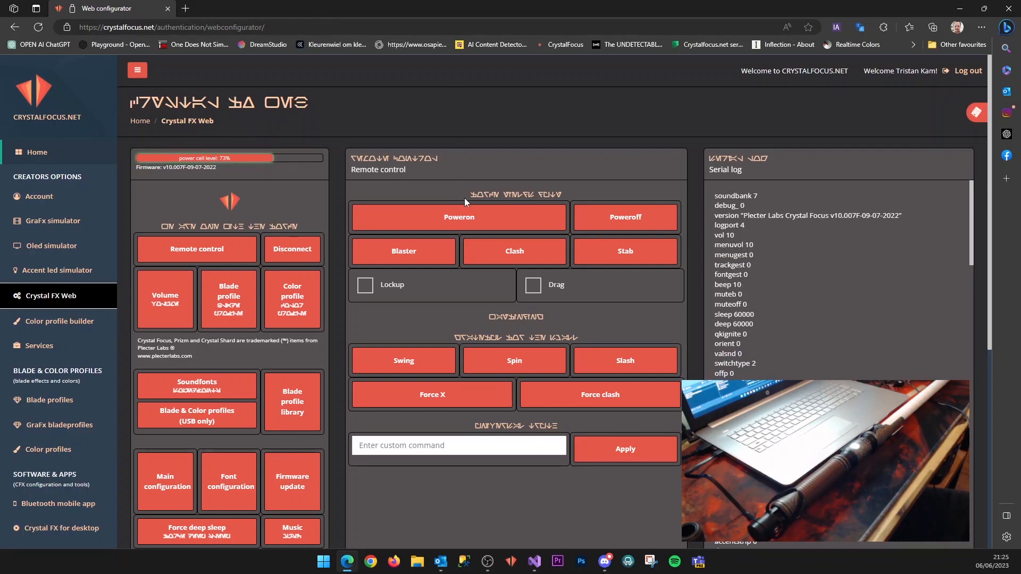
Power the saber on and off with the remote control, and open the slide-out remote control
{"action": "left_click", "coordinate": [472, 224]}
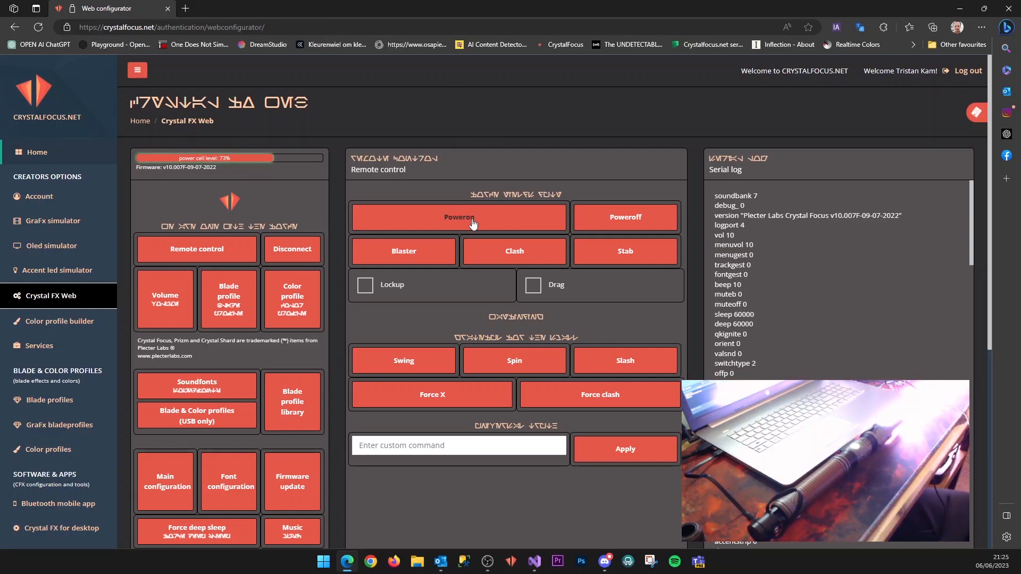
{"action": "scroll", "coordinate": [632, 206], "scroll_direction": "down", "scroll_amount": 2}
{"action": "left_click", "coordinate": [639, 154]}
{"action": "scroll", "coordinate": [604, 189], "scroll_direction": "up", "scroll_amount": 2}
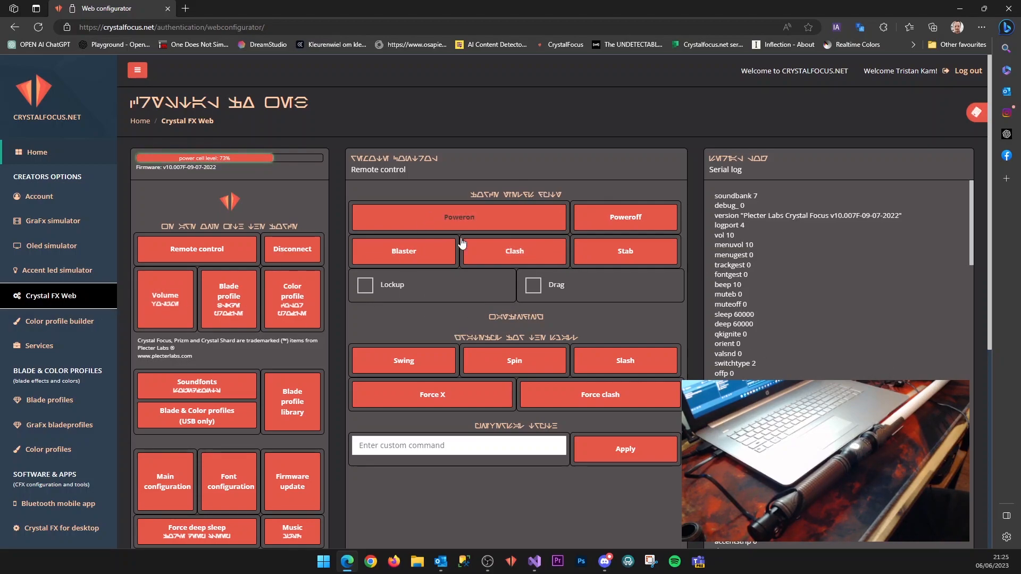
{"action": "left_click", "coordinate": [977, 113]}
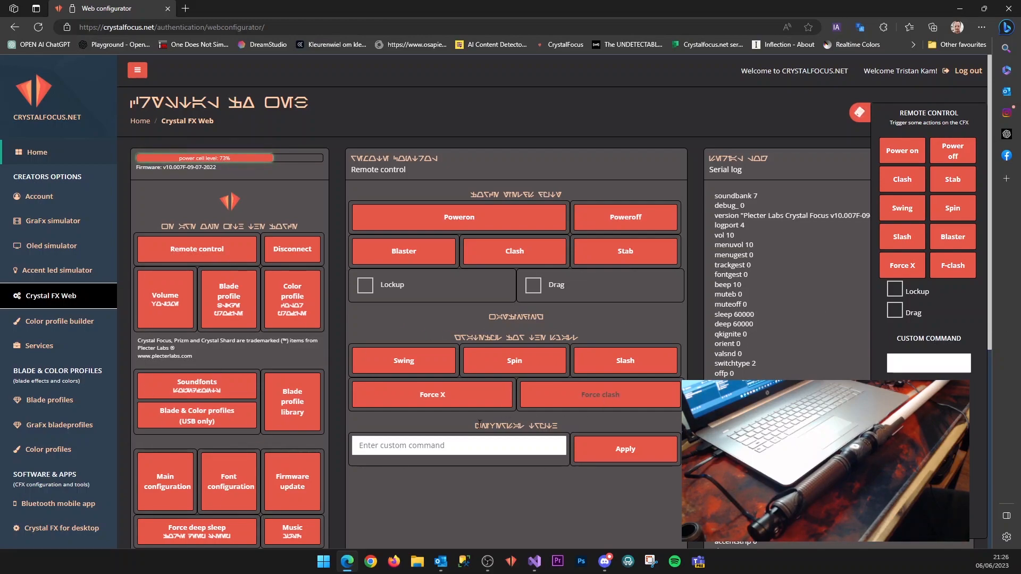
Power the saber on and off from the slide-out remote control, power it on again, and trigger the Clash and Blaster effects
{"action": "left_click", "coordinate": [904, 154]}
{"action": "left_click", "coordinate": [938, 147]}
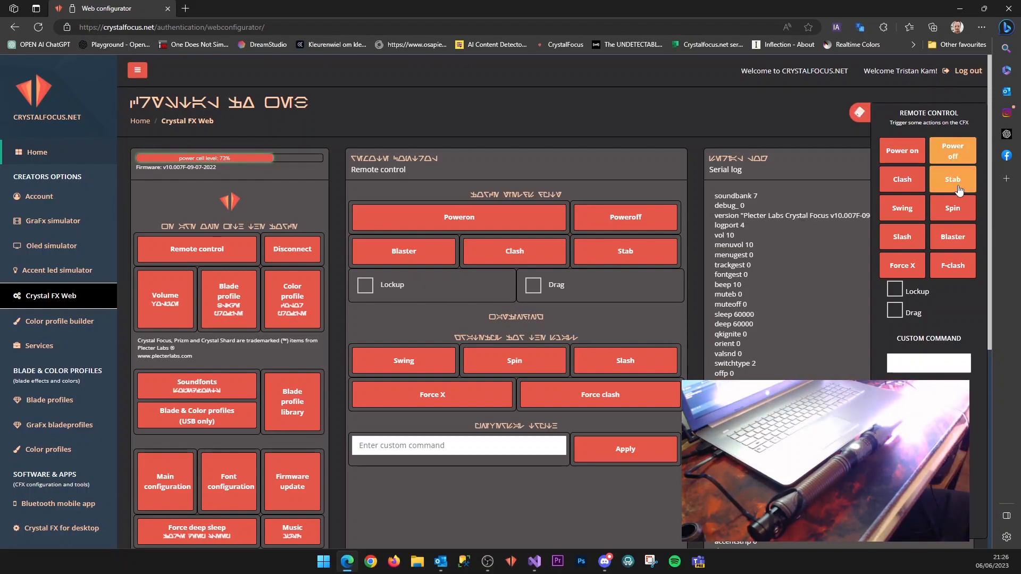
{"action": "left_click", "coordinate": [896, 156]}
{"action": "left_click", "coordinate": [907, 180]}
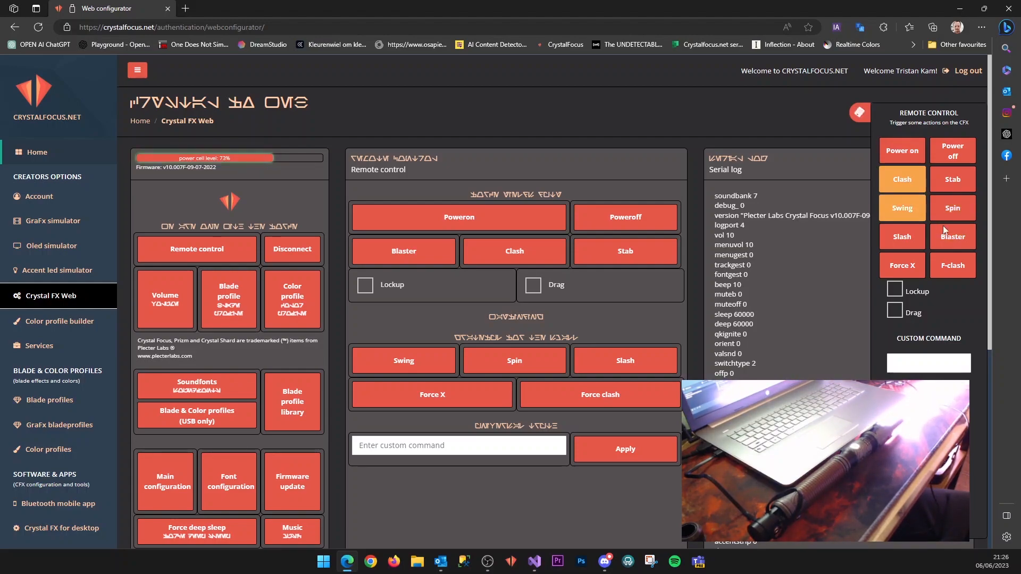
{"action": "left_click", "coordinate": [958, 239]}
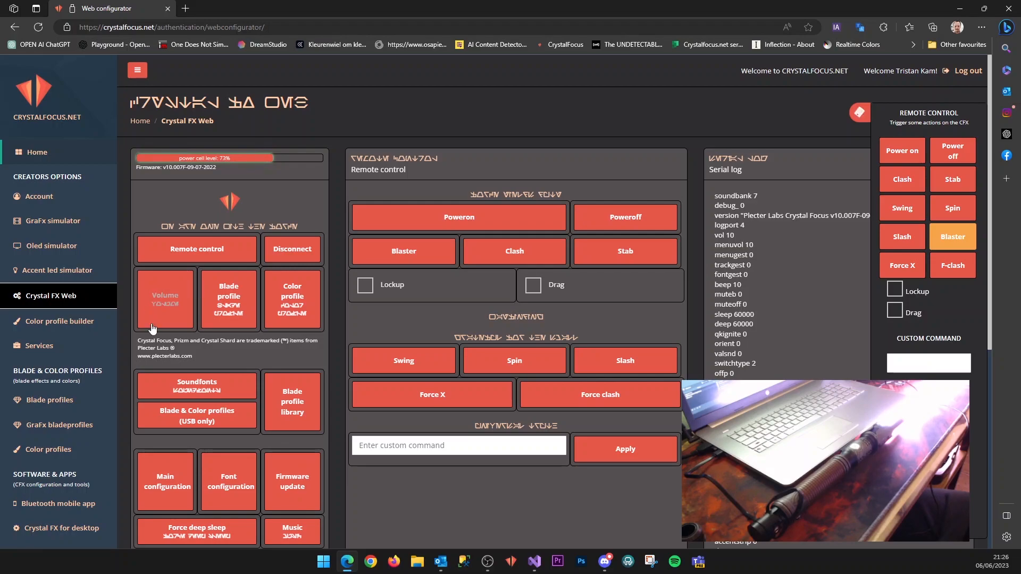
Read the saber's volume settings, set the main volume to 14, and save the changes
{"action": "left_click", "coordinate": [170, 304]}
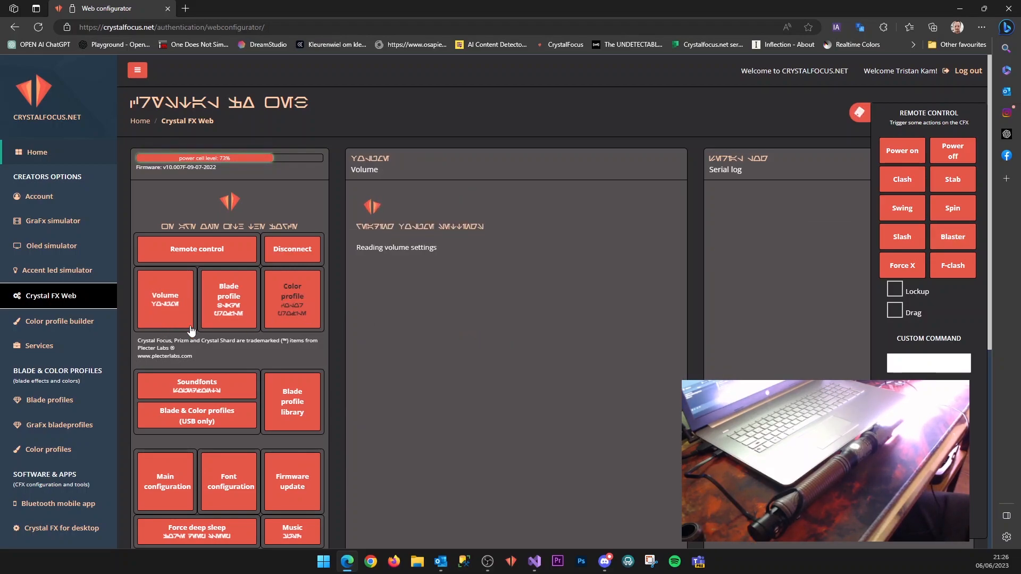
{"action": "mouse_move", "coordinate": [436, 258]}
{"action": "left_mouse_down"}
{"action": "mouse_move", "coordinate": [564, 255]}
{"action": "mouse_move", "coordinate": [447, 256]}
{"action": "left_mouse_up"}
{"action": "left_click", "coordinate": [515, 537]}
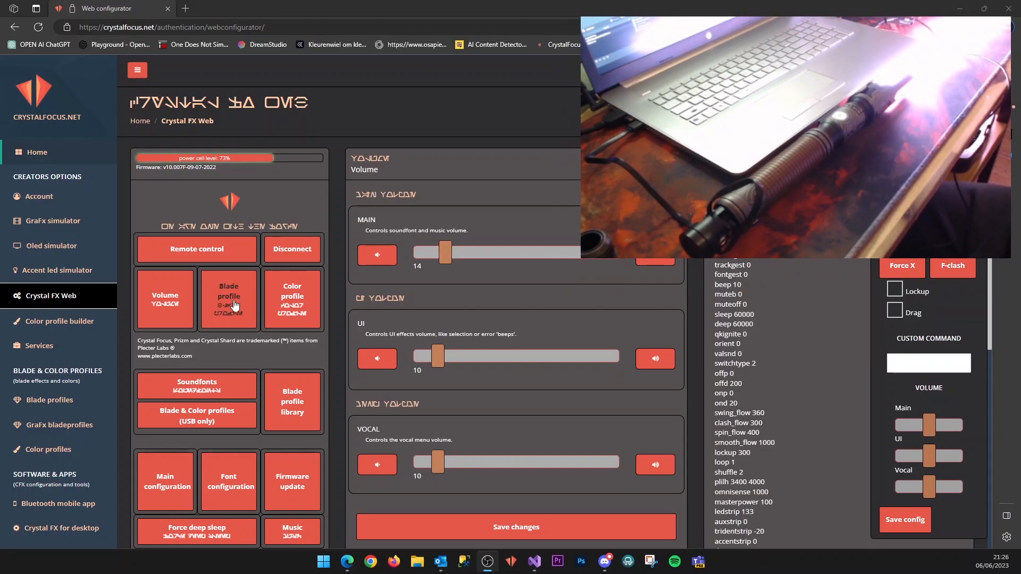
Expand the Blade Fx settings of the blade profile and set the flickering blade effect depth (flkd) to 84
{"action": "left_click", "coordinate": [234, 306]}
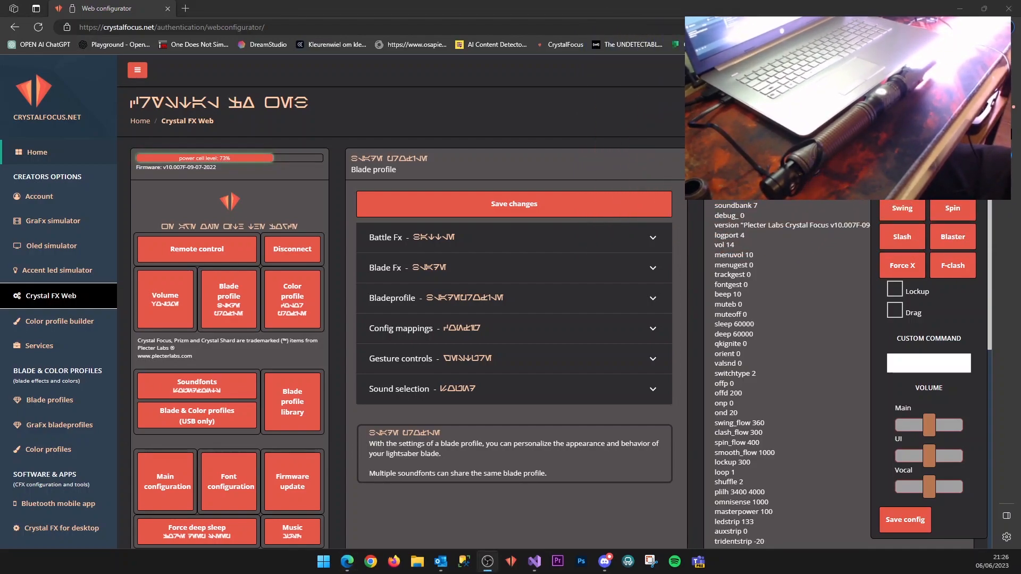
{"action": "left_click", "coordinate": [401, 271]}
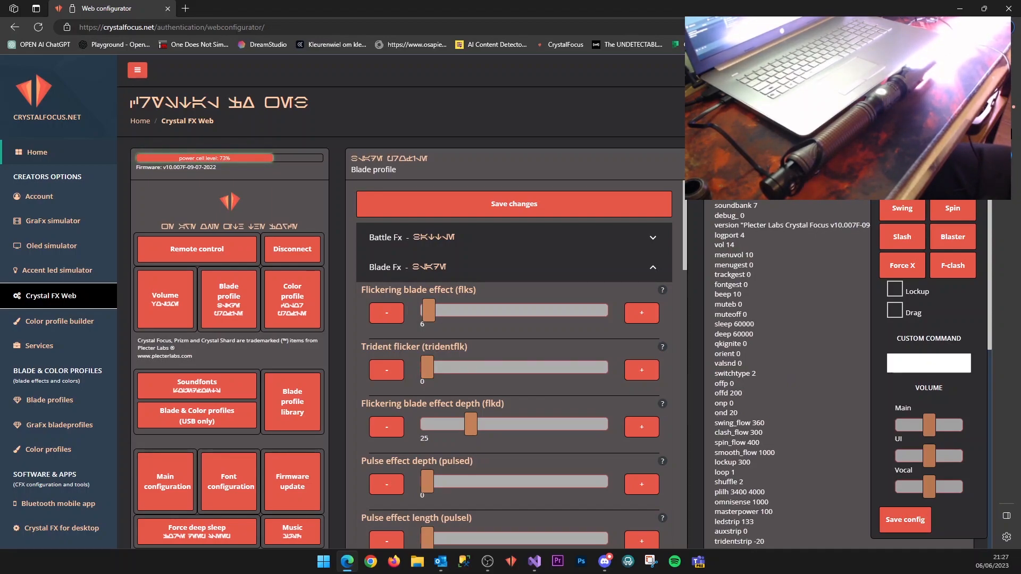
{"action": "left_click_drag", "start_coordinate": [472, 432], "coordinate": [573, 437]}
Set the pulse effect depth (pulsed) to 100 and the pulse effect length (pulsel) to 1998
{"action": "scroll", "coordinate": [461, 460], "scroll_direction": "down", "scroll_amount": 1}
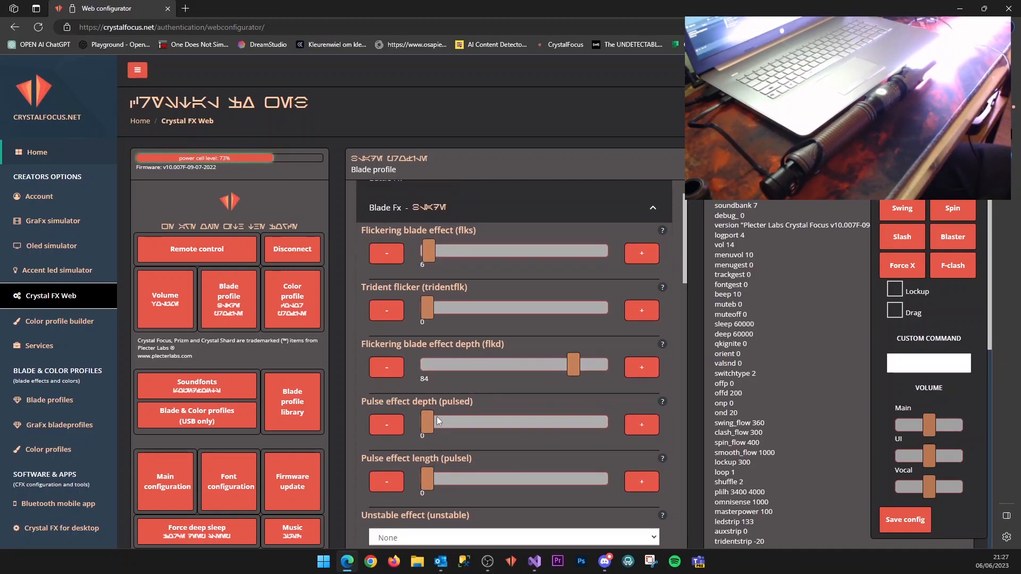
{"action": "left_click_drag", "start_coordinate": [427, 422], "coordinate": [615, 430]}
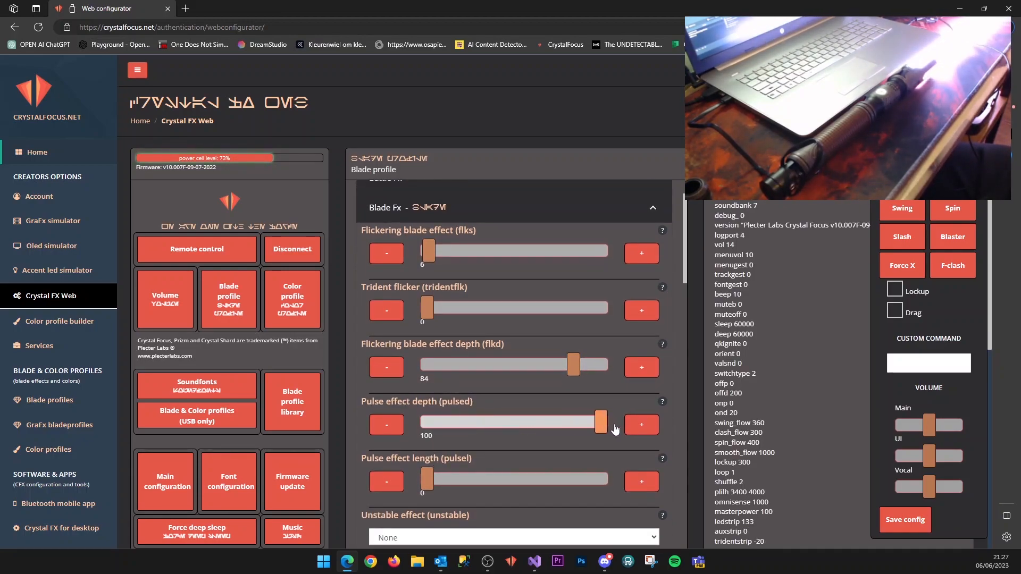
{"action": "left_click_drag", "start_coordinate": [427, 482], "coordinate": [462, 489]}
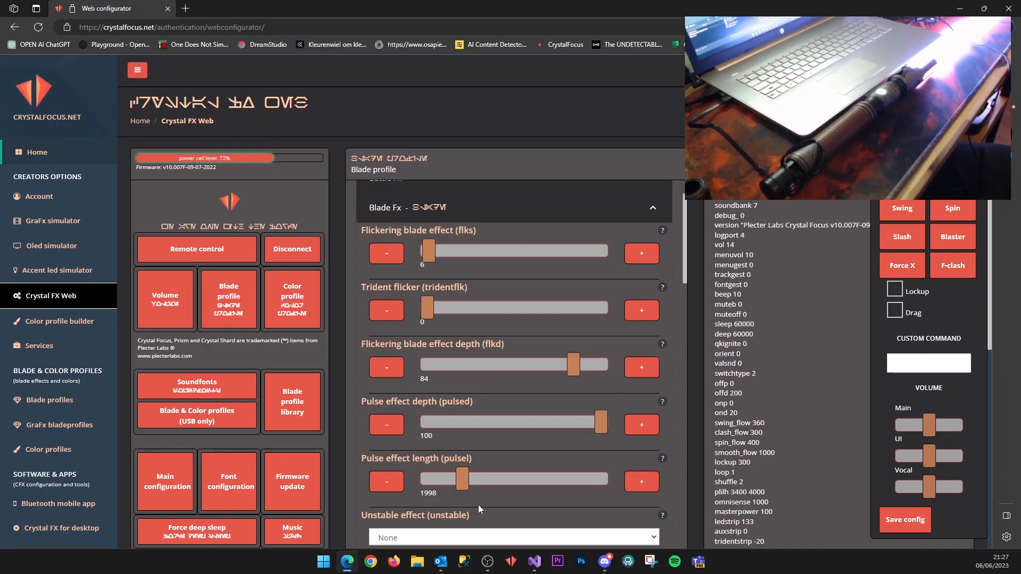
Set the flickering blade effect depth to 0 and the pulse effect length to 774
{"action": "left_click_drag", "start_coordinate": [570, 374], "coordinate": [388, 375]}
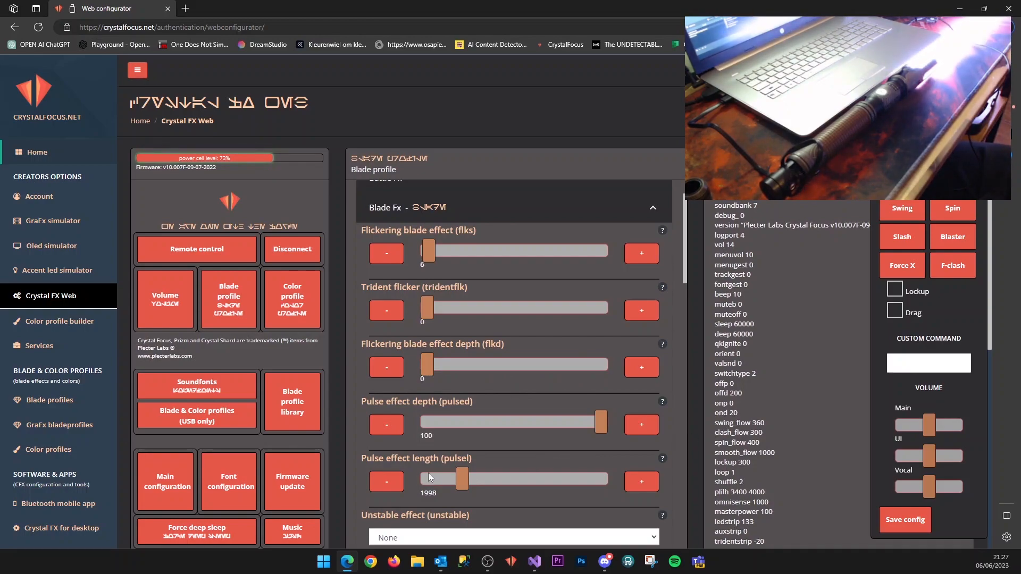
{"action": "left_click_drag", "start_coordinate": [463, 481], "coordinate": [440, 480]}
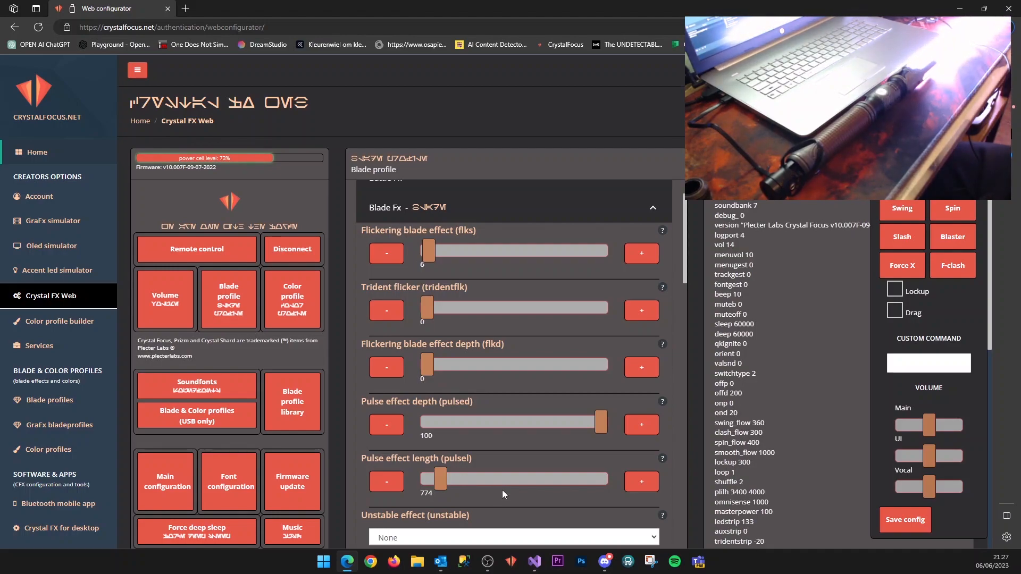
Set both the pulse effect depth and the pulse effect length to 0
{"action": "scroll", "coordinate": [510, 437], "scroll_direction": "down", "scroll_amount": 2}
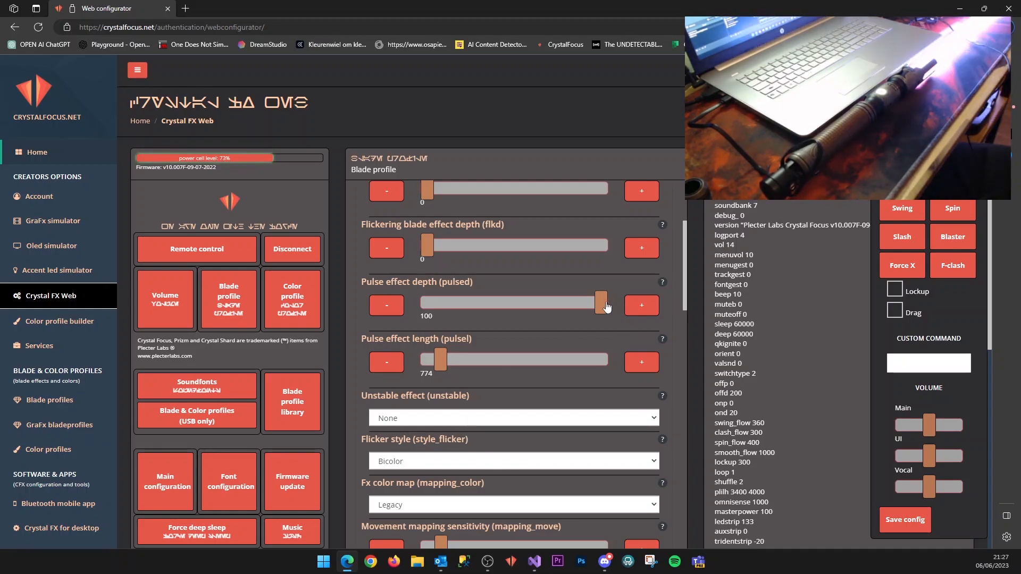
{"action": "left_click_drag", "start_coordinate": [601, 303], "coordinate": [420, 306]}
{"action": "left_click_drag", "start_coordinate": [463, 353], "coordinate": [421, 359]}
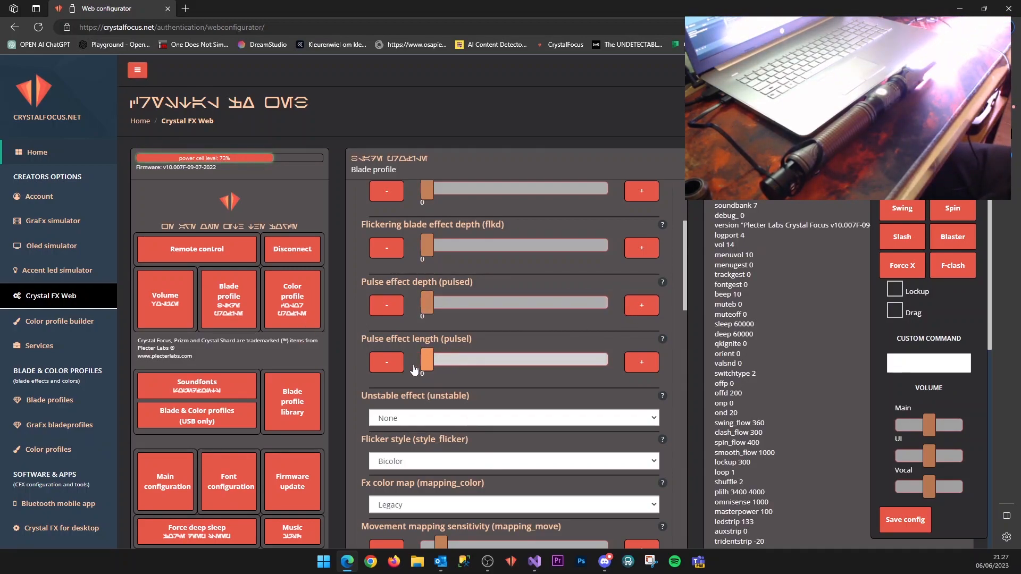
Try the Unstable blade and Rainbow options for the blade's unstable effect
{"action": "left_click", "coordinate": [411, 421]}
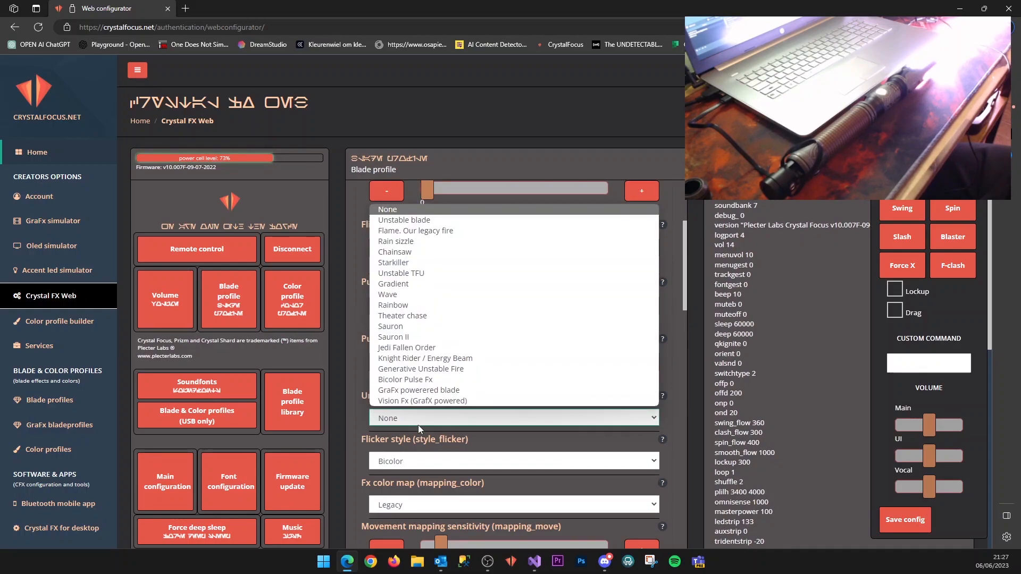
{"action": "left_click", "coordinate": [471, 224]}
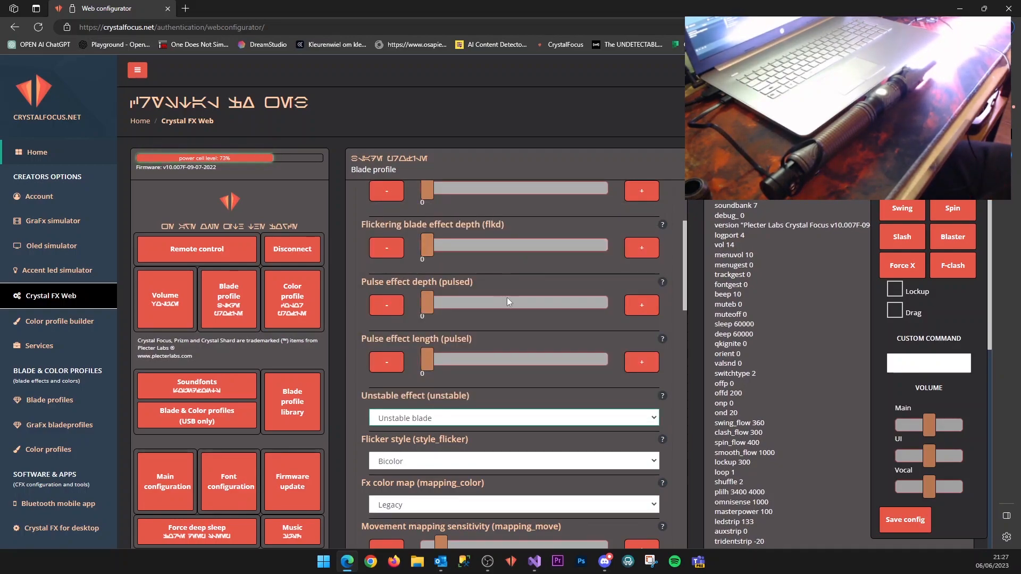
{"action": "left_click", "coordinate": [463, 419]}
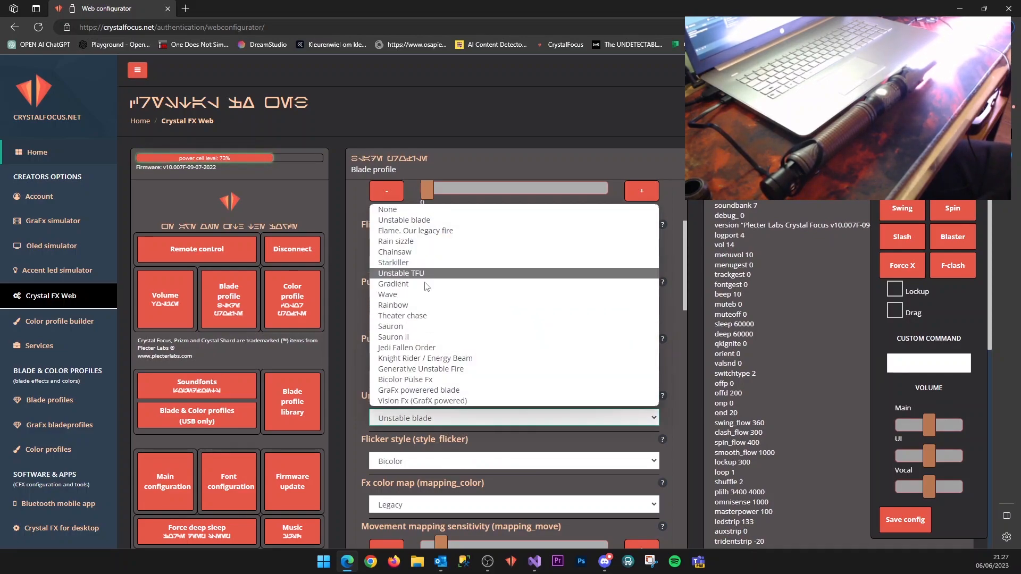
{"action": "left_click", "coordinate": [420, 305]}
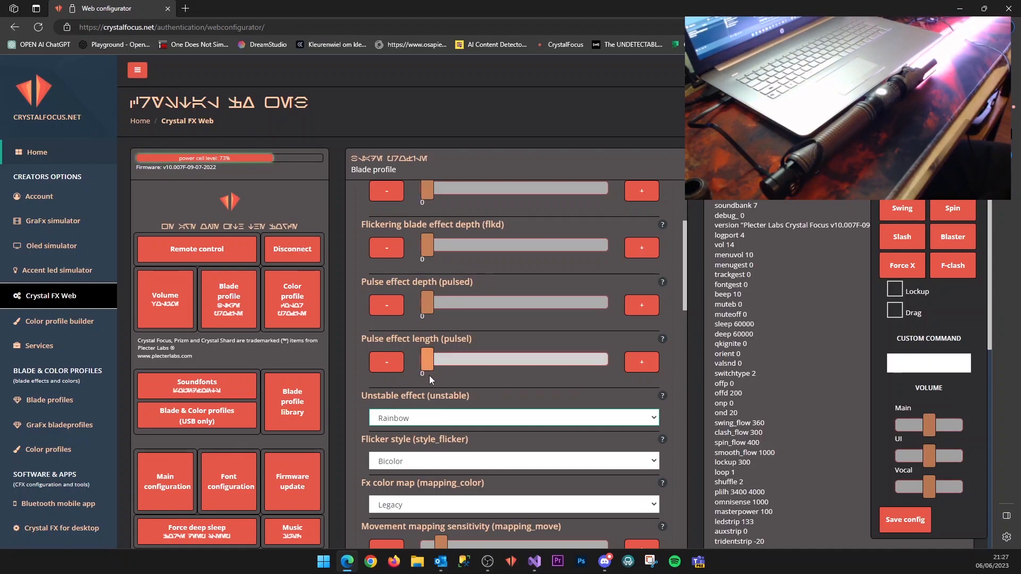
Set the blade's unstable effect to Unstable TFU
{"action": "left_click", "coordinate": [422, 418]}
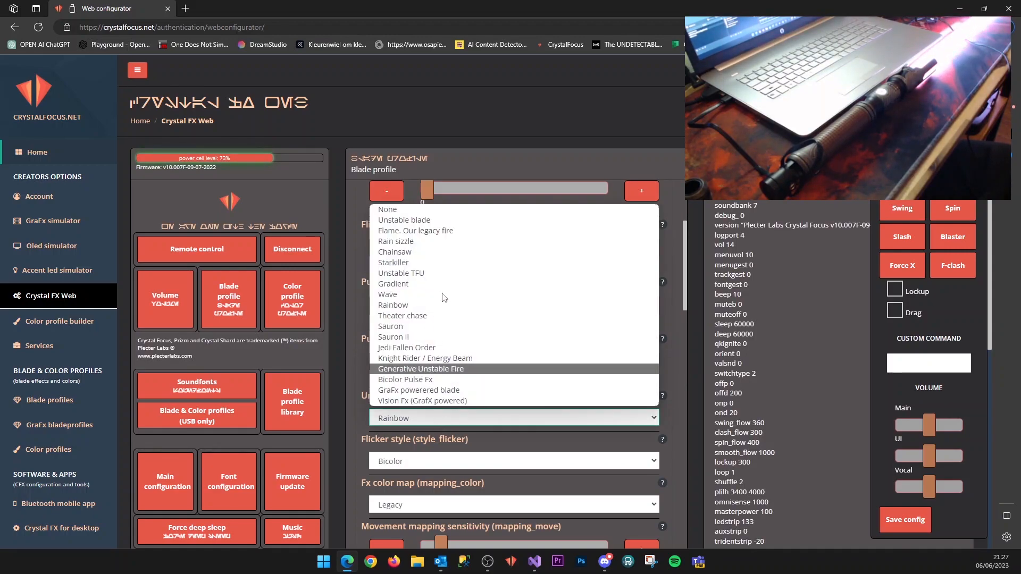
{"action": "left_click", "coordinate": [423, 273]}
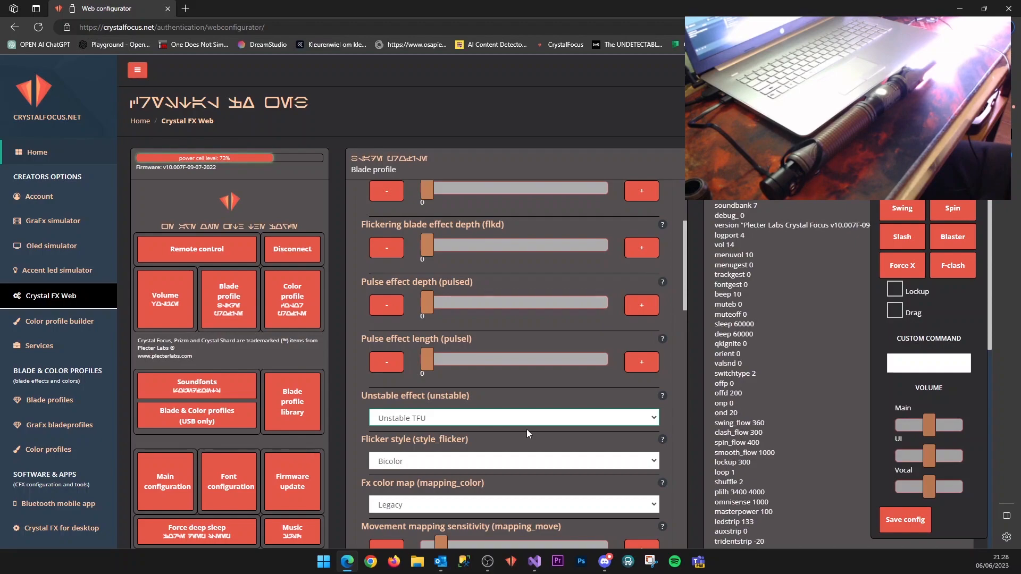
{"action": "scroll", "coordinate": [527, 430], "scroll_direction": "down", "scroll_amount": 1}
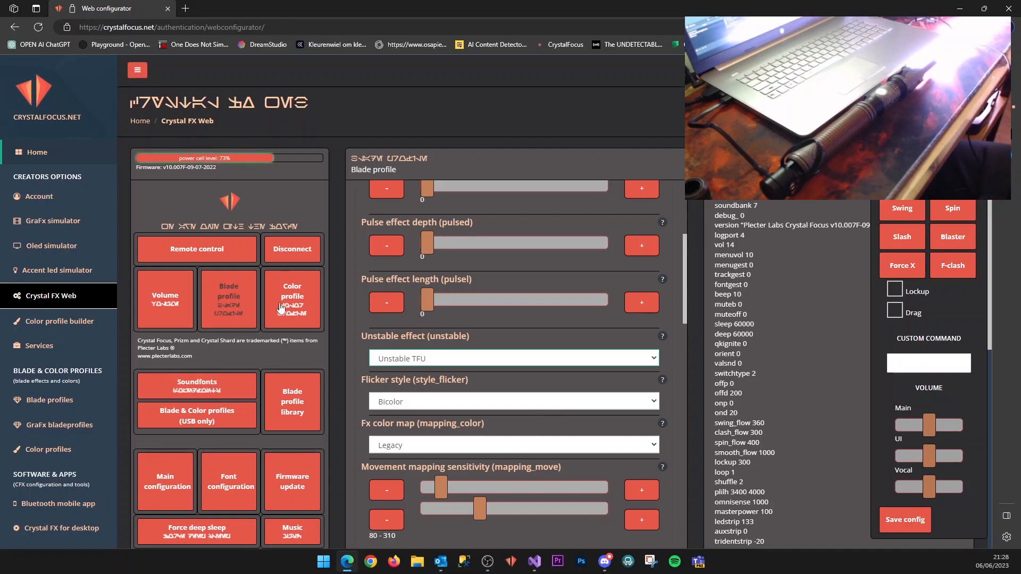
Open the color profile and set the blade color to R 1023, G 0, B 0
{"action": "left_click", "coordinate": [301, 304]}
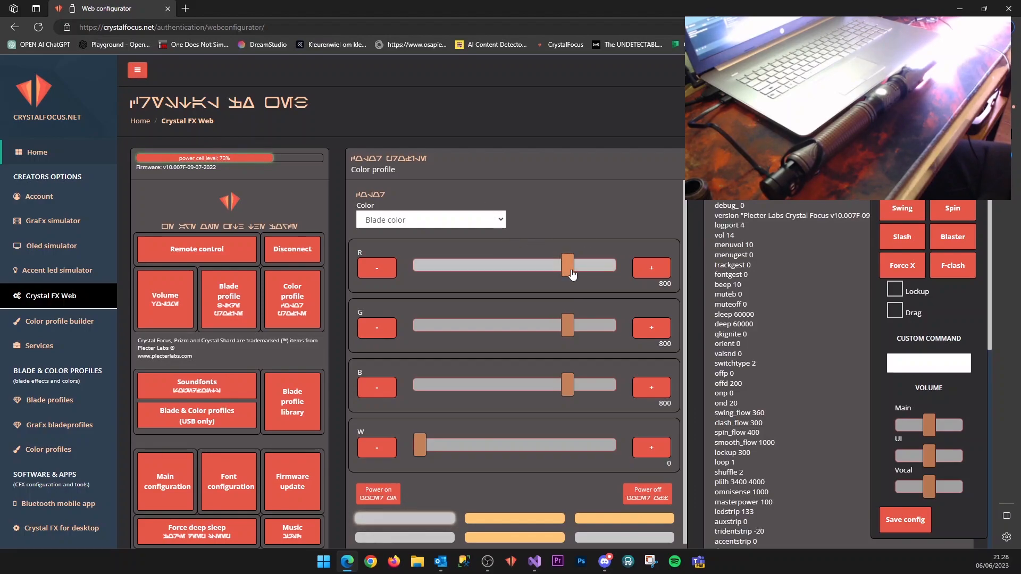
{"action": "left_click_drag", "start_coordinate": [568, 271], "coordinate": [567, 272]}
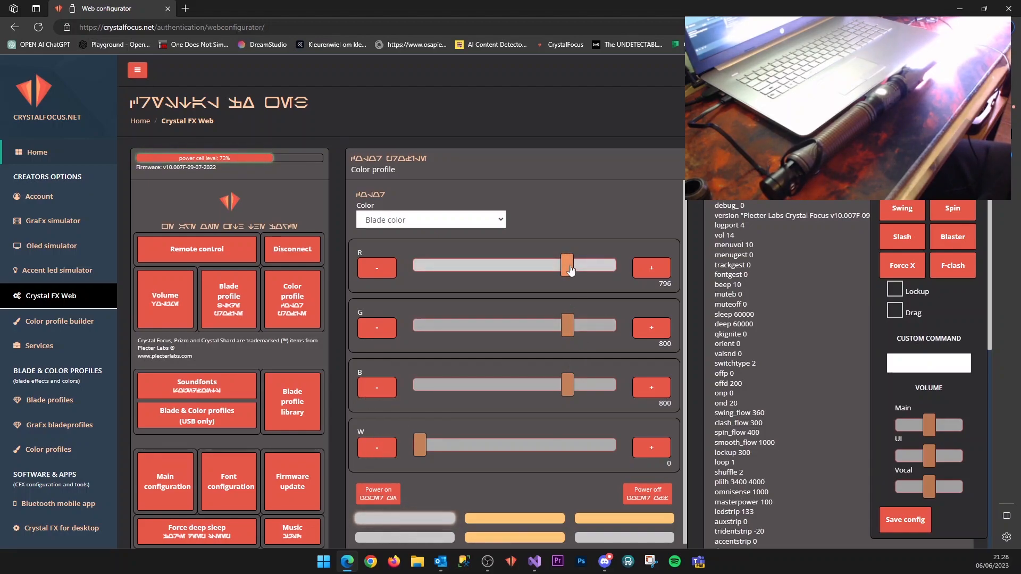
{"action": "left_click_drag", "start_coordinate": [566, 265], "coordinate": [610, 265]}
{"action": "left_click_drag", "start_coordinate": [567, 325], "coordinate": [545, 325]}
{"action": "left_click_drag", "start_coordinate": [423, 338], "coordinate": [417, 340]}
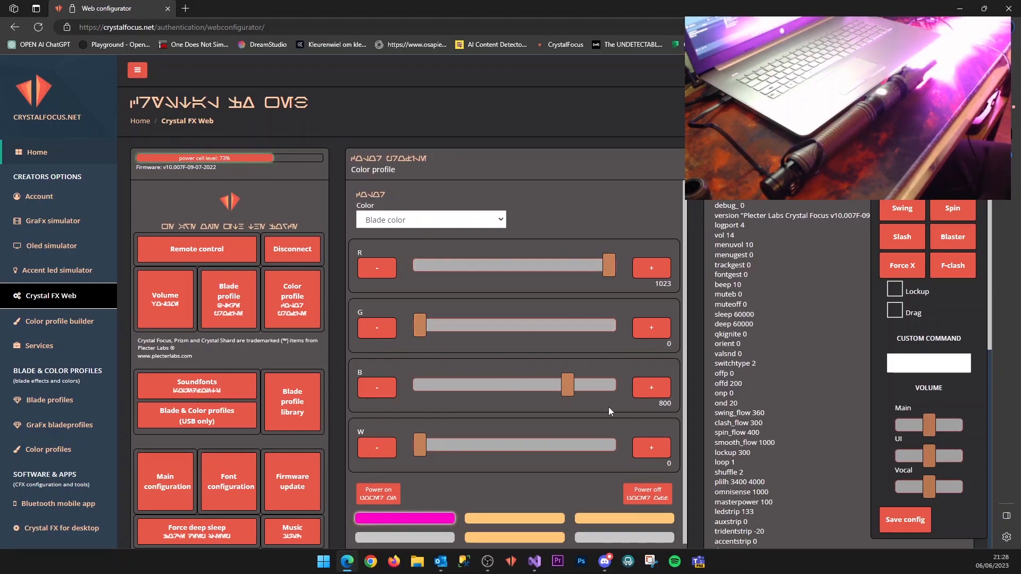
{"action": "left_click_drag", "start_coordinate": [568, 389], "coordinate": [420, 396]}
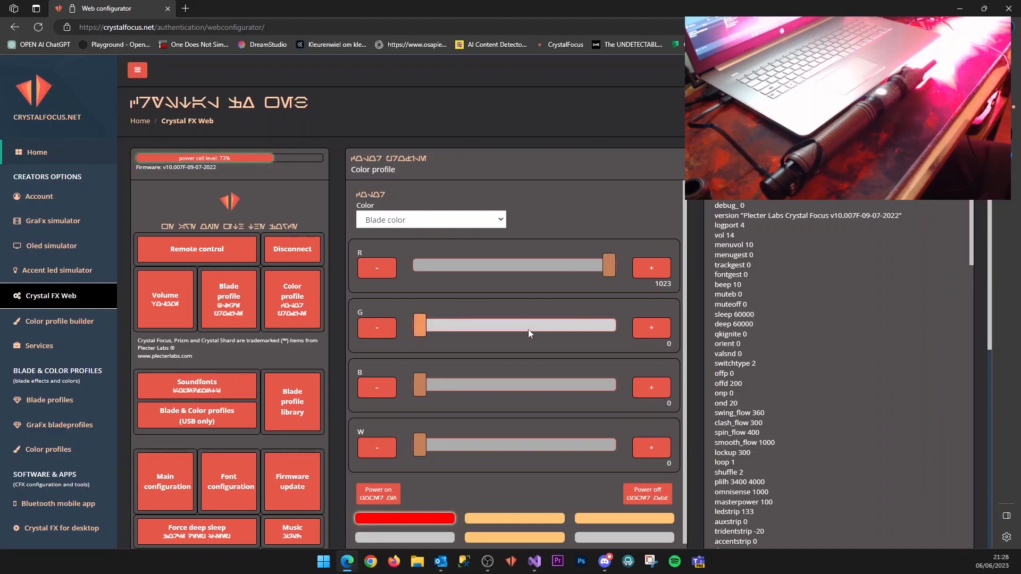
Check the available color types, keep Blade color selected, and set its red to 0 and green to 939
{"action": "scroll", "coordinate": [586, 449], "scroll_direction": "down", "scroll_amount": 1}
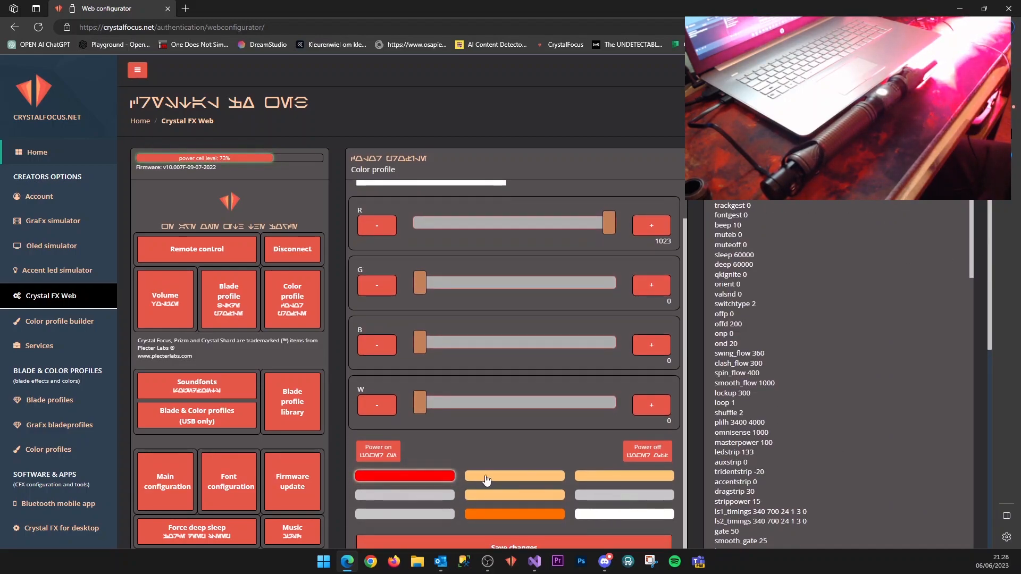
{"action": "scroll", "coordinate": [511, 429], "scroll_direction": "up", "scroll_amount": 1}
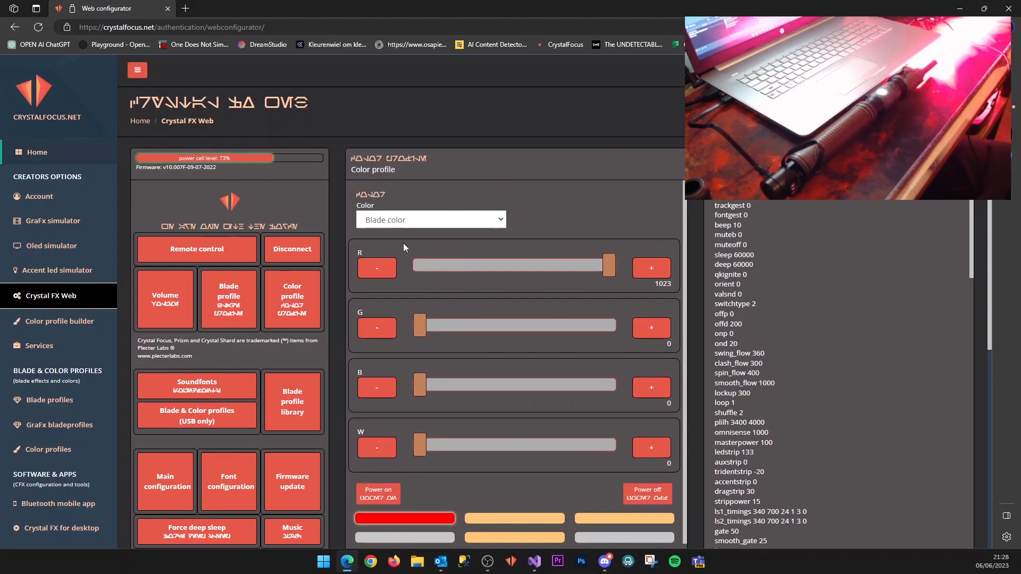
{"action": "left_click", "coordinate": [415, 220]}
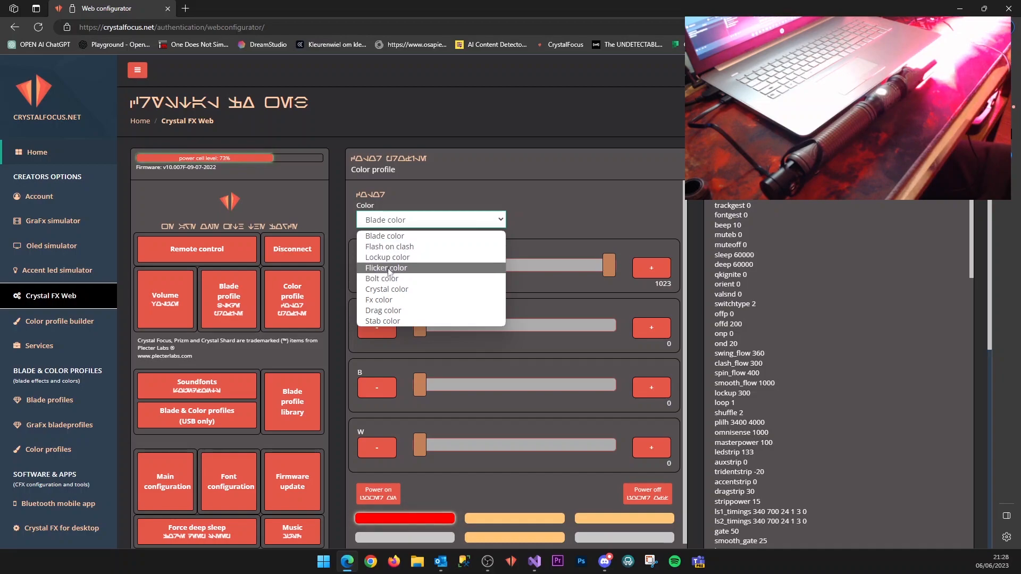
{"action": "left_click", "coordinate": [395, 237]}
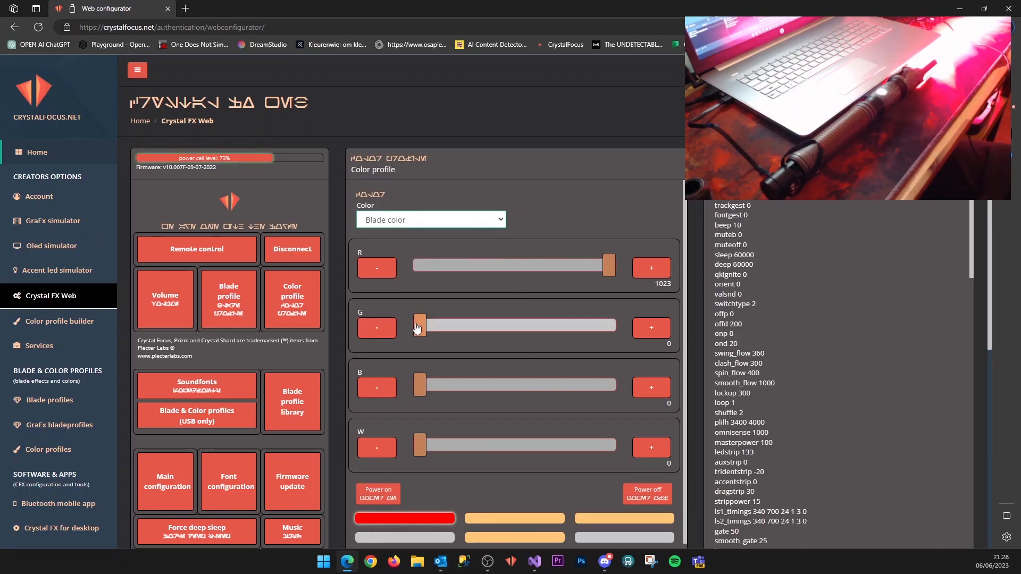
{"action": "left_click_drag", "start_coordinate": [607, 266], "coordinate": [418, 268]}
{"action": "left_click_drag", "start_coordinate": [420, 326], "coordinate": [593, 327]}
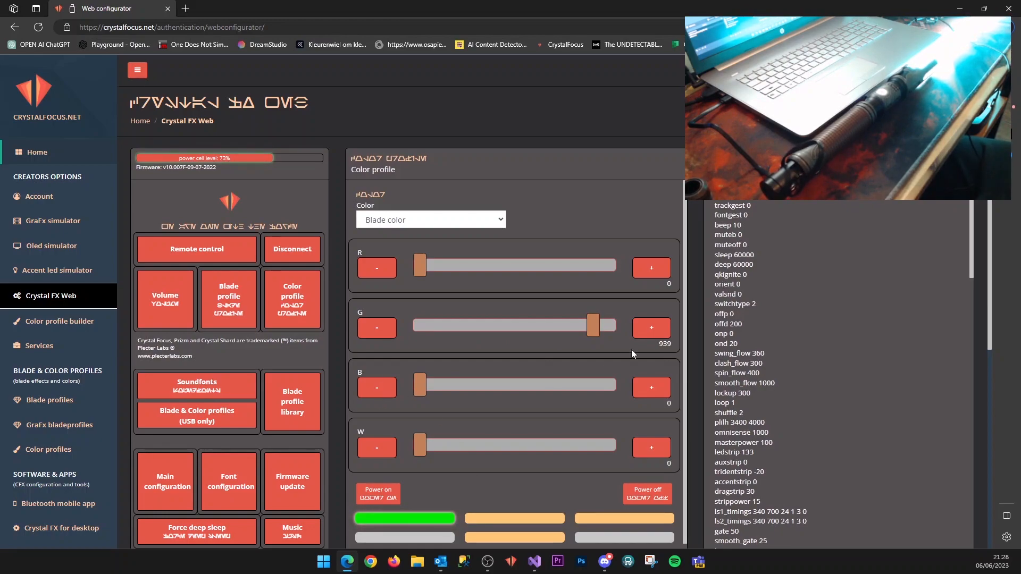
Open the slide-out remote control, and set the green and blue values of the Bolt color to 0
{"action": "left_click", "coordinate": [977, 112]}
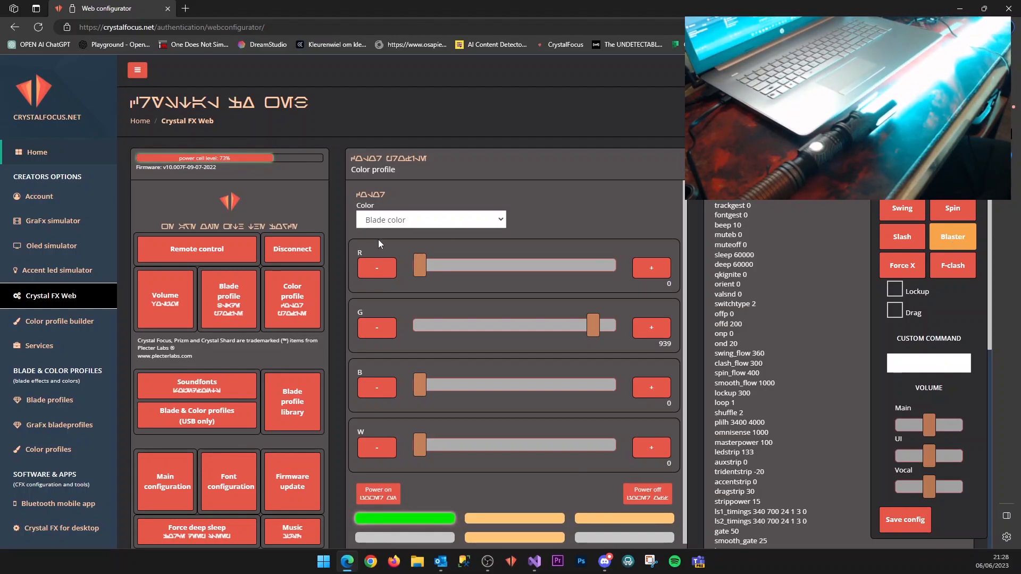
{"action": "left_click", "coordinate": [500, 220]}
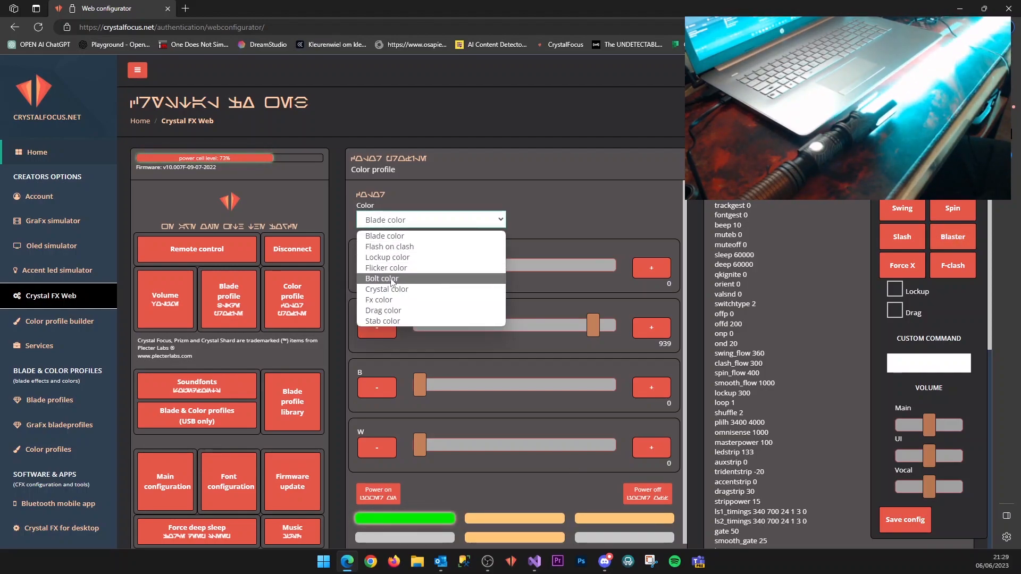
{"action": "left_click", "coordinate": [394, 280]}
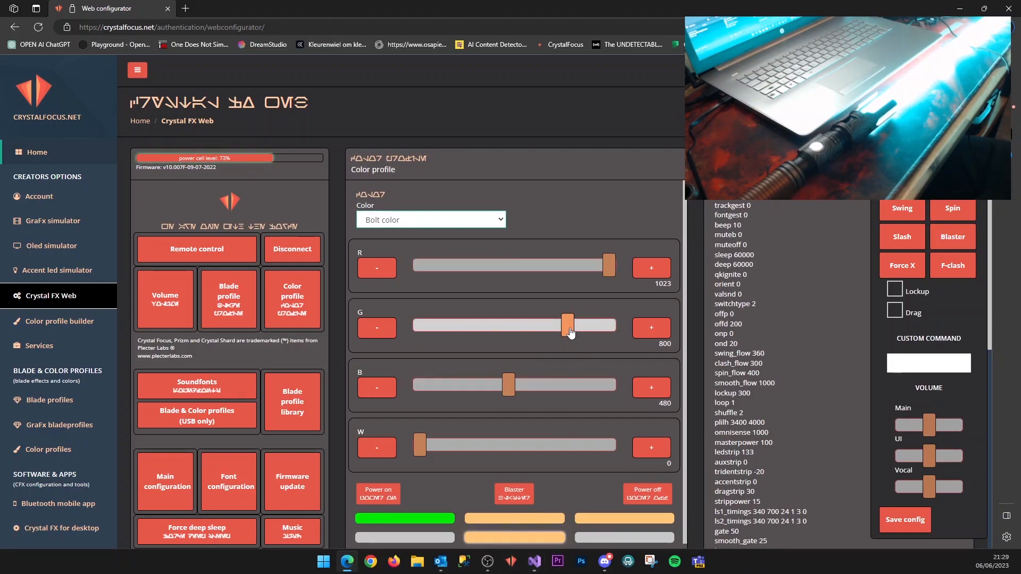
{"action": "left_click_drag", "start_coordinate": [569, 332], "coordinate": [444, 330]}
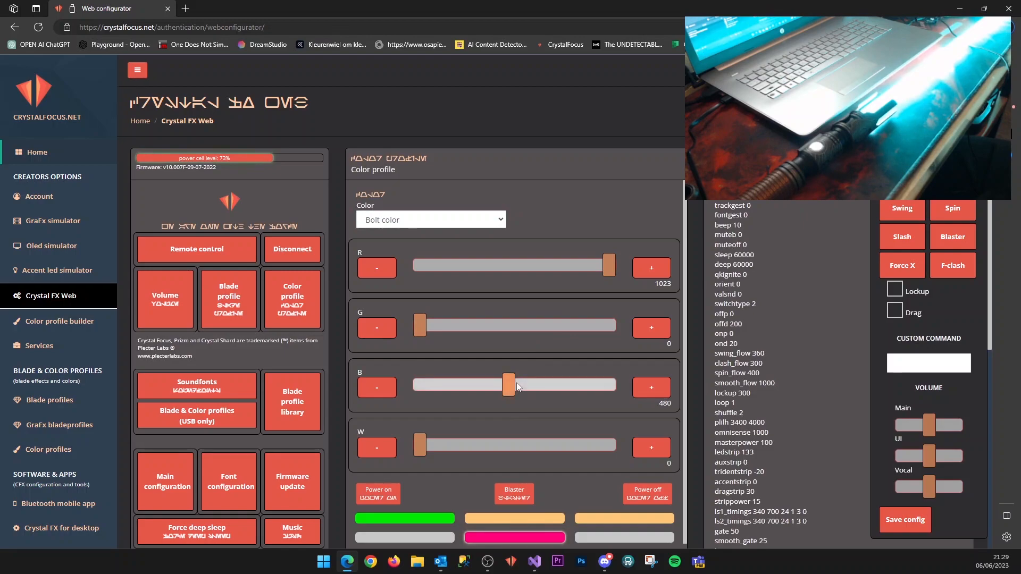
{"action": "left_click_drag", "start_coordinate": [432, 391], "coordinate": [412, 389]}
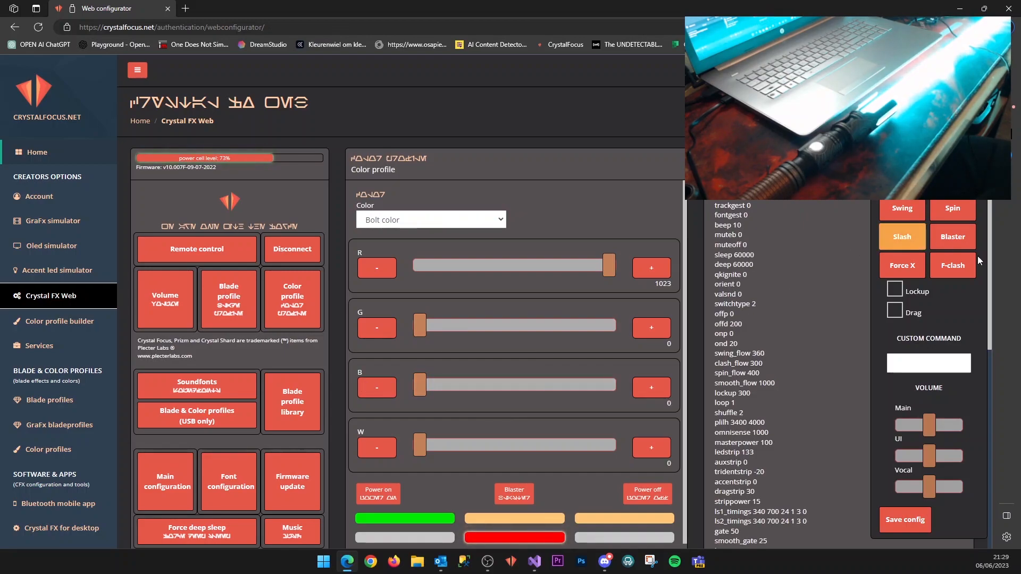
Trigger the Blaster effect several times on the saber to test the Bolt color
{"action": "left_click", "coordinate": [958, 243]}
{"action": "left_click", "coordinate": [958, 243]}
{"action": "left_click", "coordinate": [957, 243]}
{"action": "left_click", "coordinate": [957, 243]}
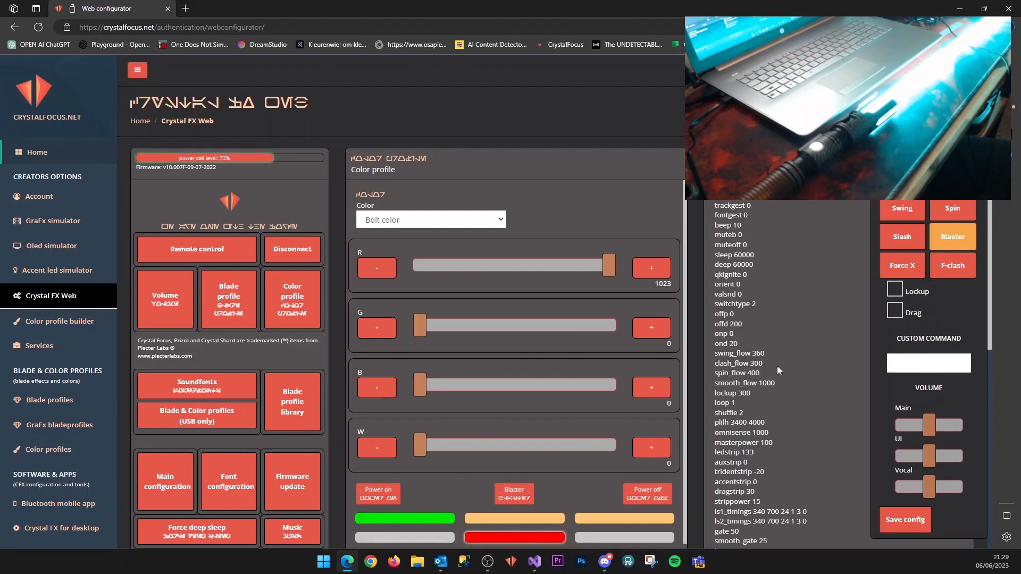
Switch to Lockup color and, with the Lockup effect turned on for testing, set it to R 0, G 0, B 1023
{"action": "left_click", "coordinate": [428, 221]}
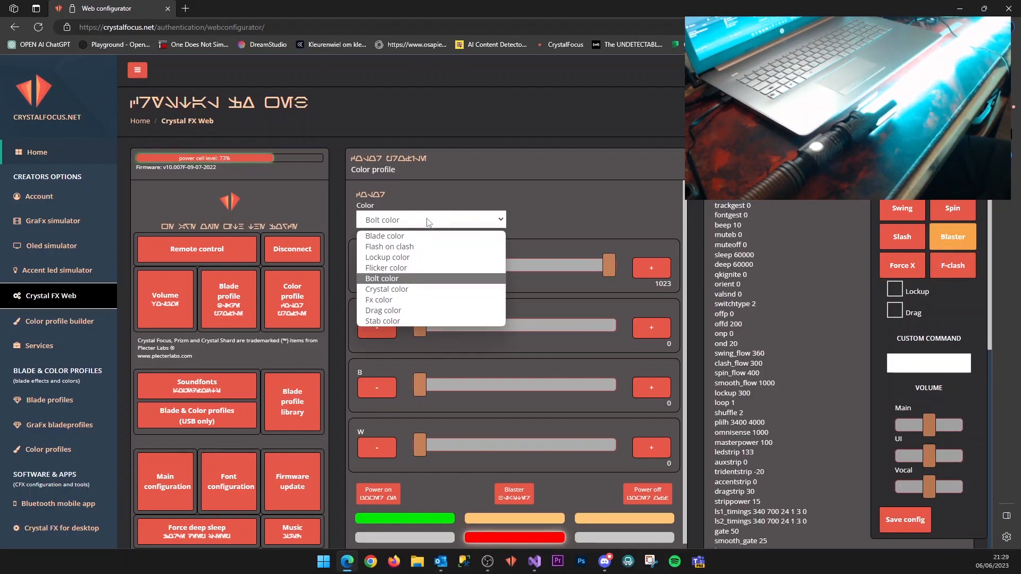
{"action": "left_click", "coordinate": [411, 275]}
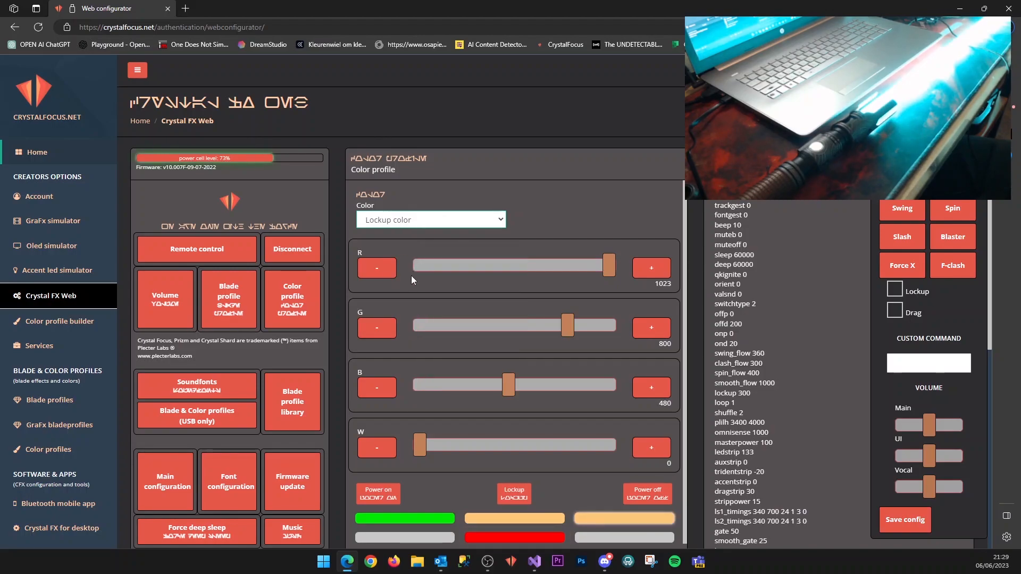
{"action": "left_click", "coordinate": [895, 291]}
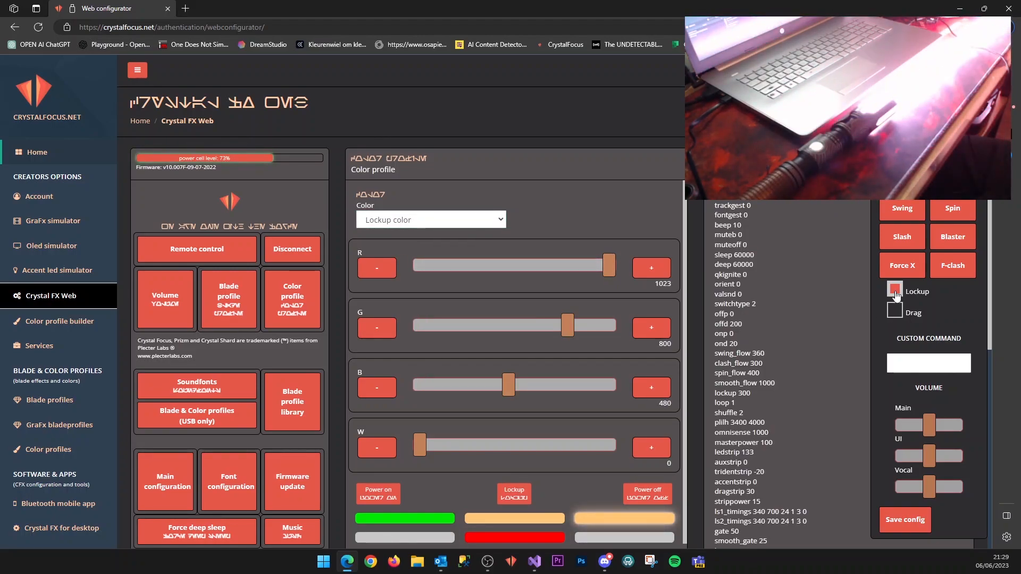
{"action": "left_click_drag", "start_coordinate": [567, 325], "coordinate": [607, 325]}
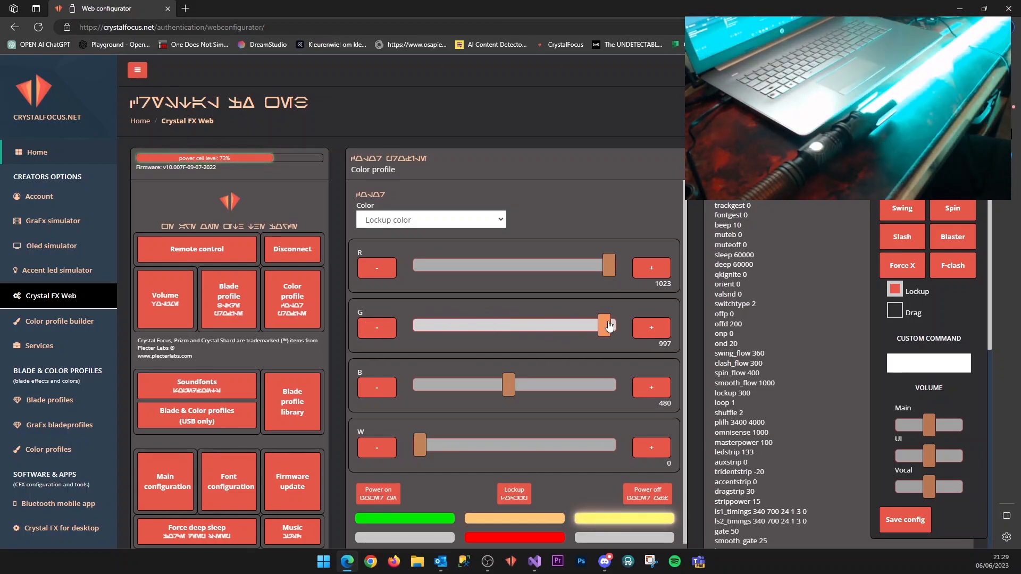
{"action": "left_click_drag", "start_coordinate": [608, 265], "coordinate": [394, 294]}
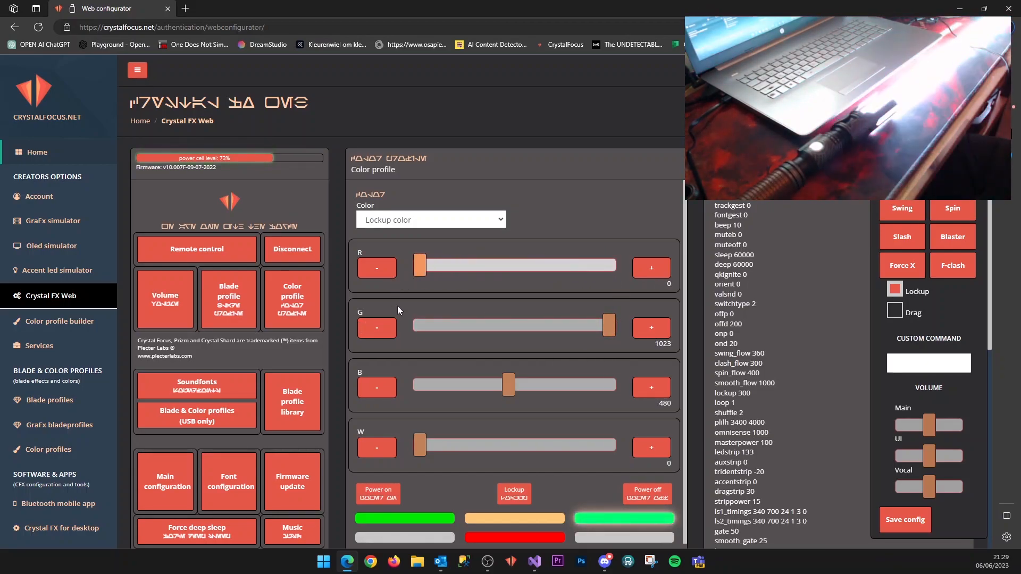
{"action": "left_click_drag", "start_coordinate": [508, 388], "coordinate": [608, 385]}
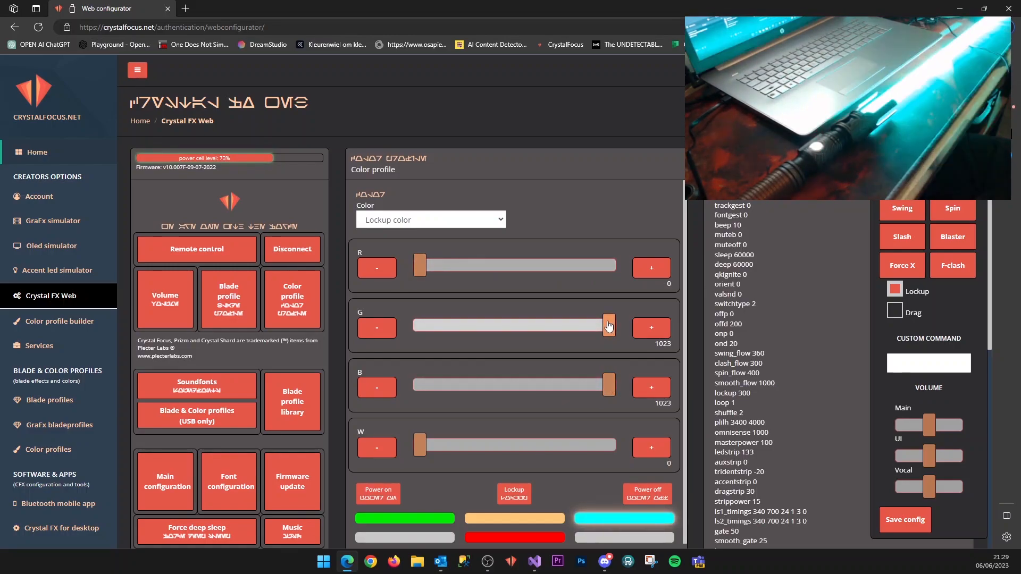
{"action": "left_click_drag", "start_coordinate": [609, 325], "coordinate": [419, 324]}
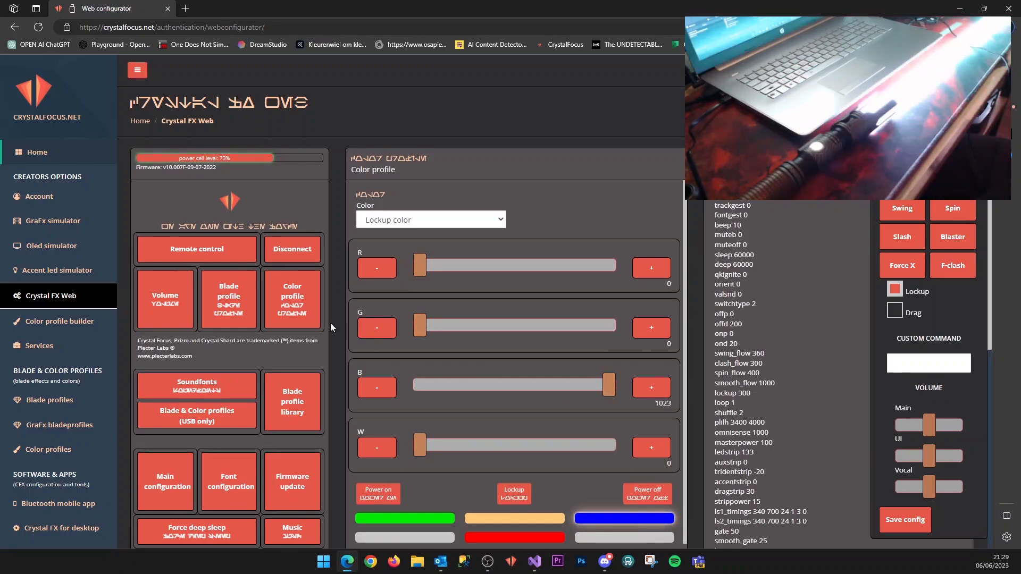
{"action": "left_click", "coordinate": [895, 290]}
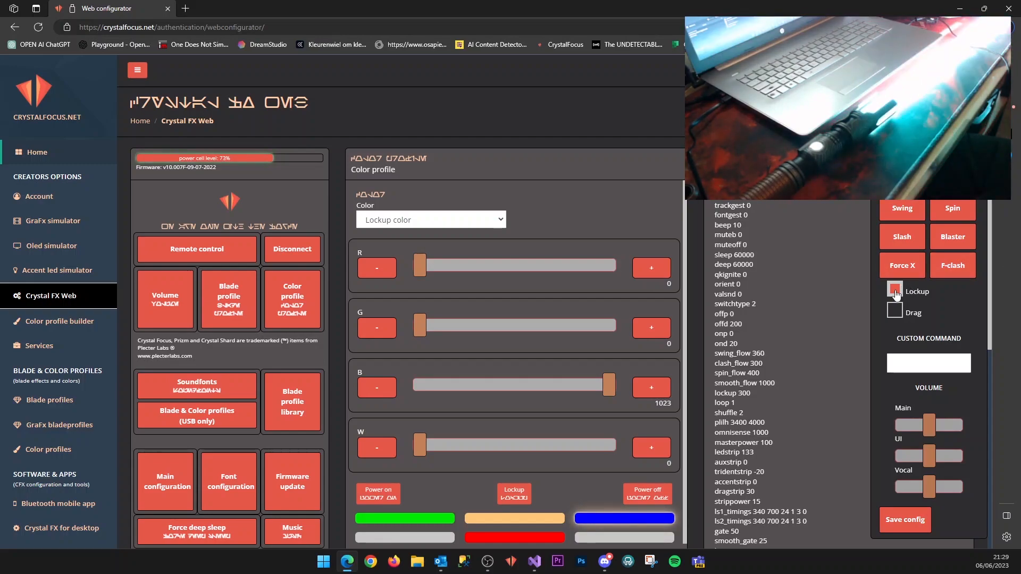
Open the saber's soundfonts and look through the list
{"action": "scroll", "coordinate": [451, 324], "scroll_direction": "down", "scroll_amount": 1}
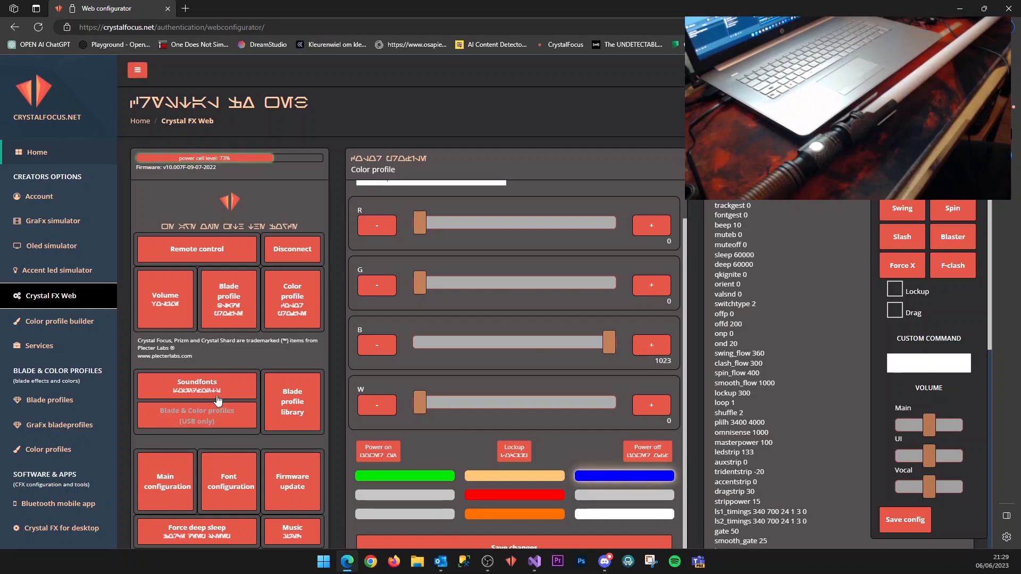
{"action": "left_click", "coordinate": [203, 391]}
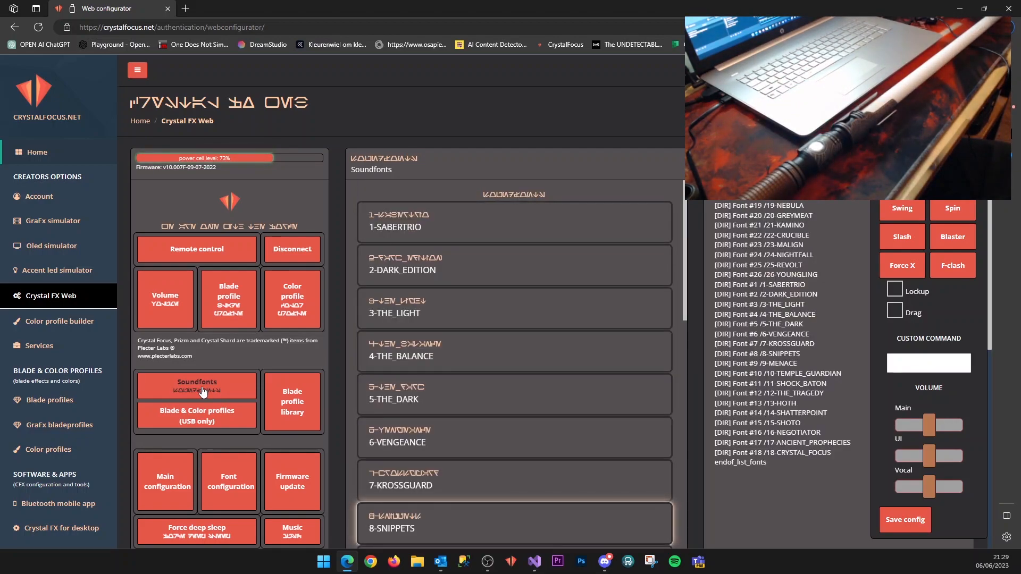
{"action": "scroll", "coordinate": [470, 342], "scroll_direction": "down", "scroll_amount": 3}
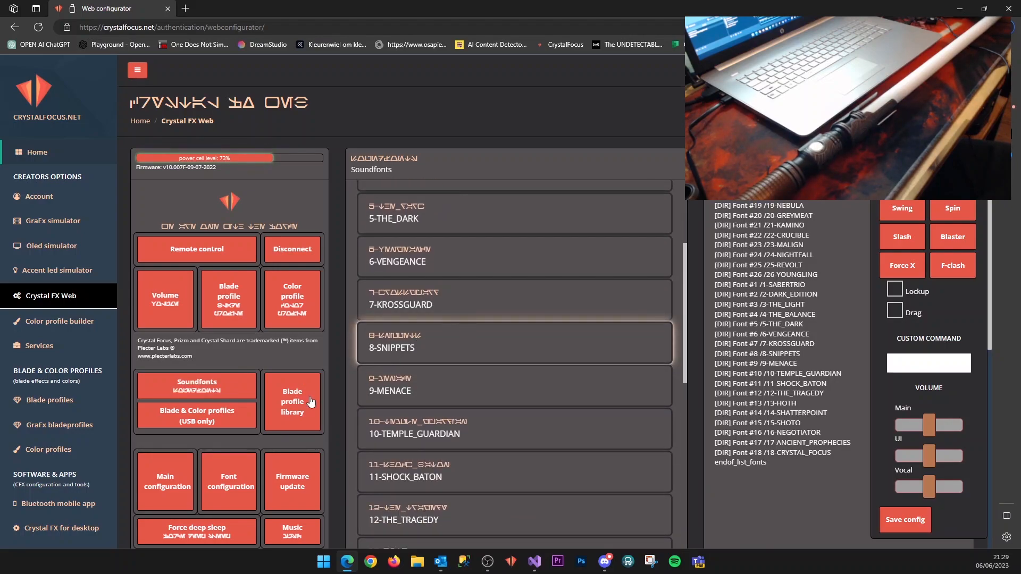
Load the blade and color profiles stored on the saber and look through the color list
{"action": "left_click", "coordinate": [204, 416]}
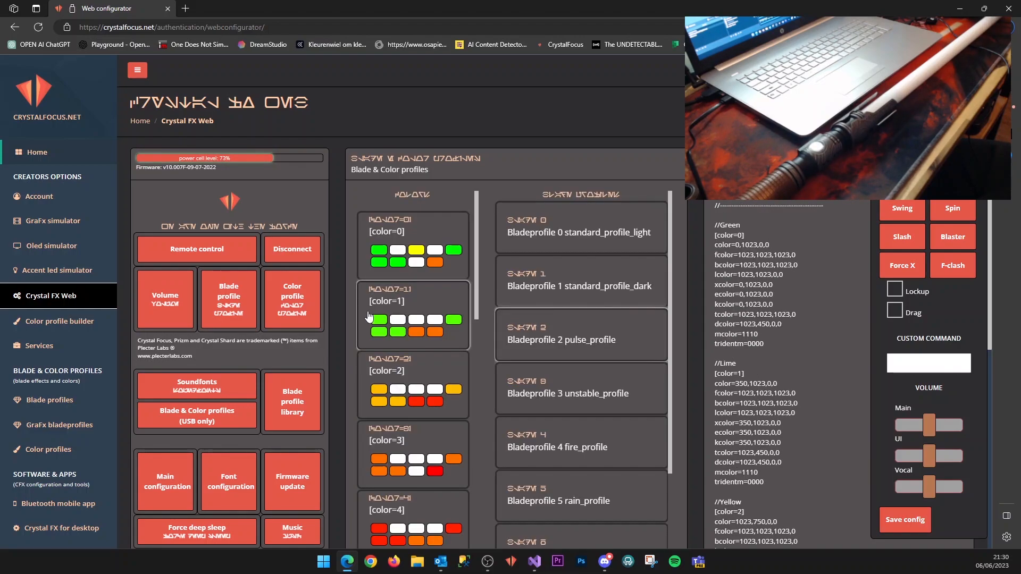
{"action": "scroll", "coordinate": [417, 336], "scroll_direction": "down", "scroll_amount": 3}
{"action": "scroll", "coordinate": [417, 337], "scroll_direction": "down", "scroll_amount": 10}
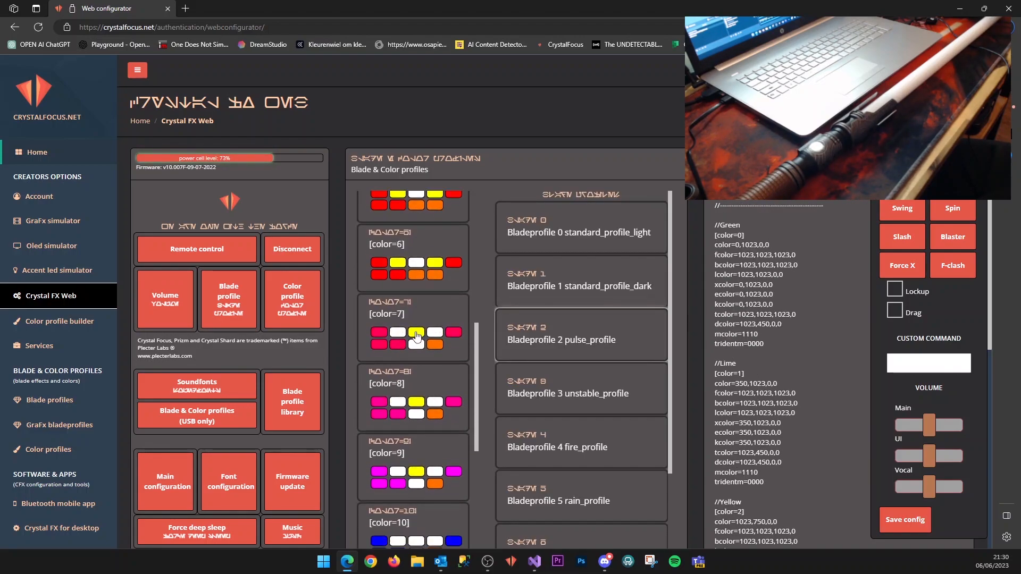
{"action": "scroll", "coordinate": [419, 337], "scroll_direction": "up", "scroll_amount": 8}
{"action": "scroll", "coordinate": [418, 337], "scroll_direction": "up", "scroll_amount": 5}
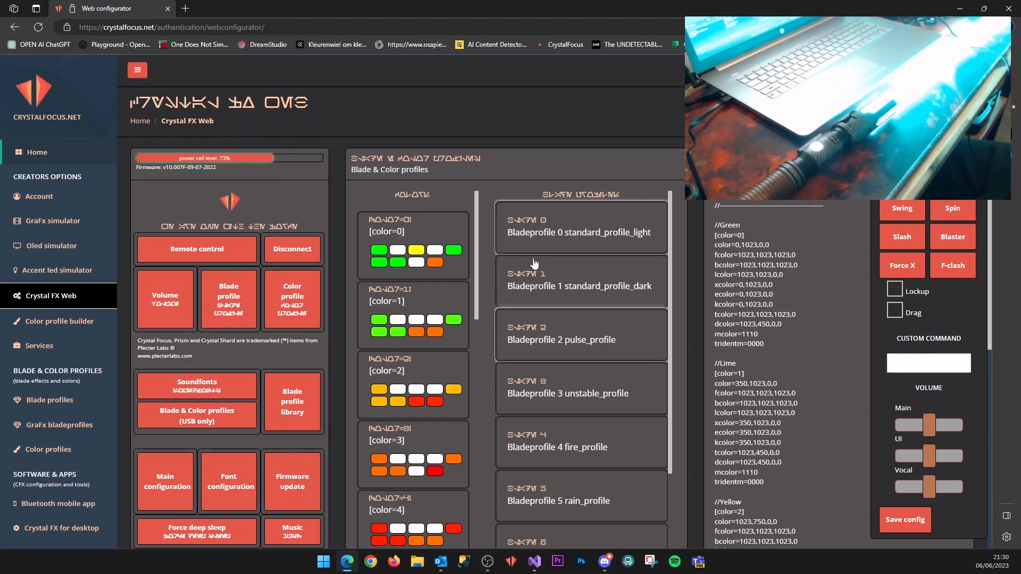
Try out different color and blade profiles, ending with Bladeprofile 7 standard_profile_dark_ancient and color 5
{"action": "left_click", "coordinate": [425, 261]}
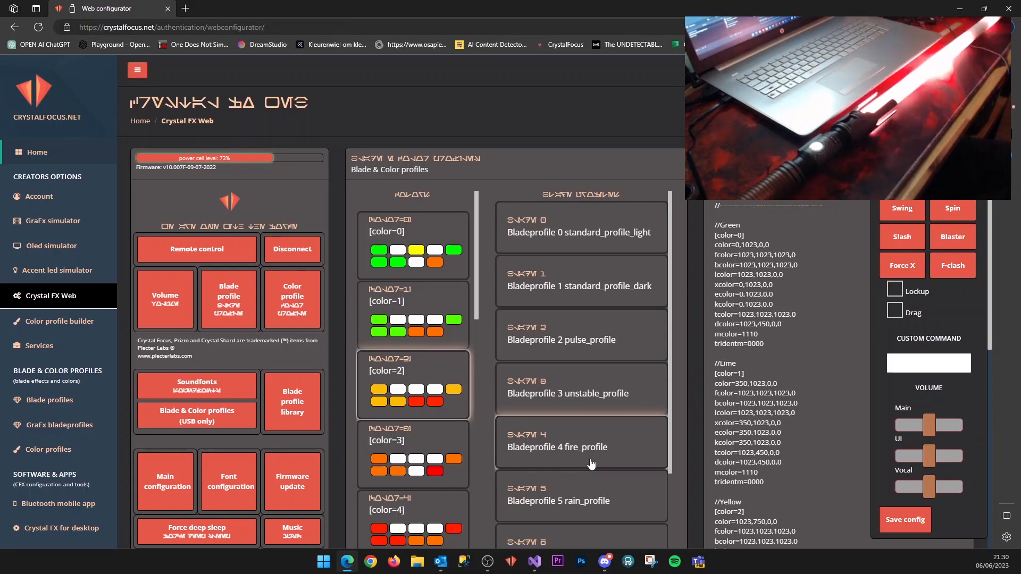
{"action": "scroll", "coordinate": [587, 400], "scroll_direction": "down", "scroll_amount": 2}
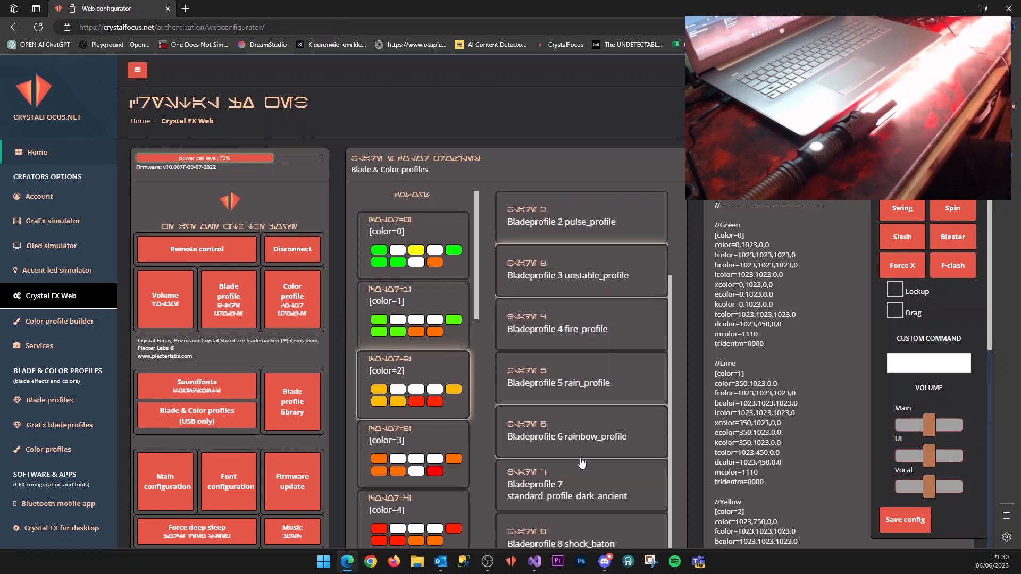
{"action": "left_click", "coordinate": [576, 427]}
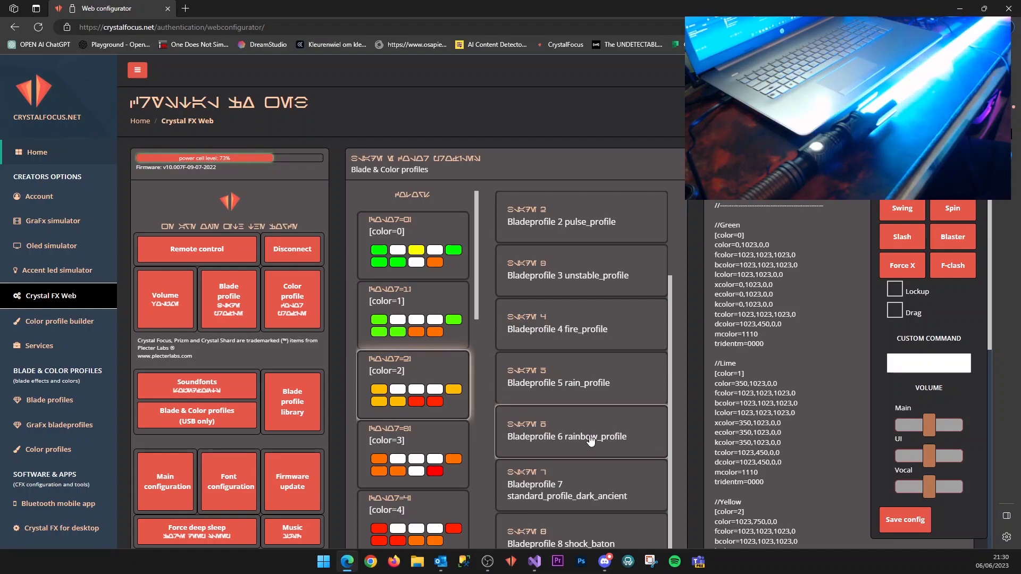
{"action": "left_click", "coordinate": [569, 494]}
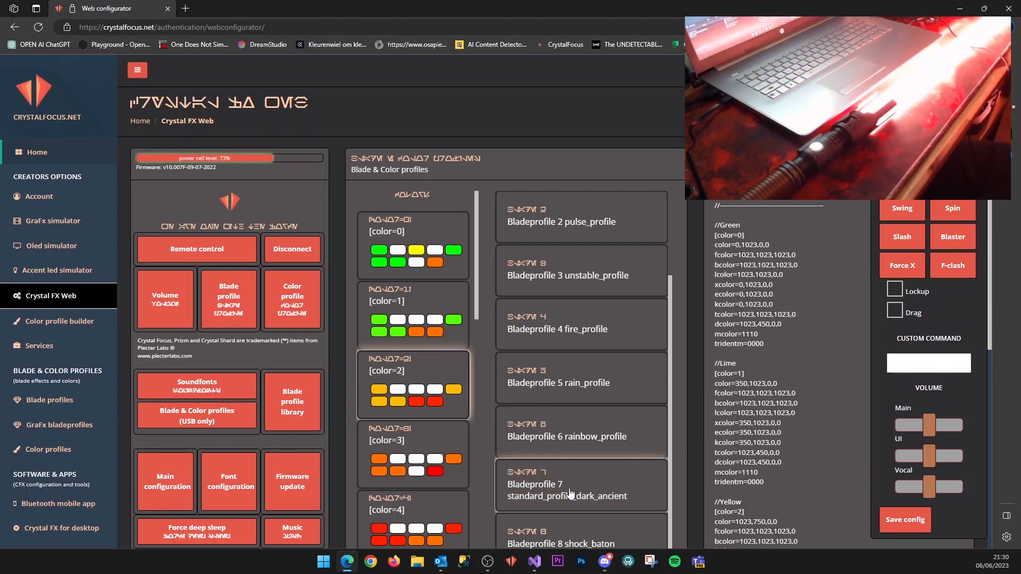
{"action": "scroll", "coordinate": [420, 373], "scroll_direction": "down", "scroll_amount": 5}
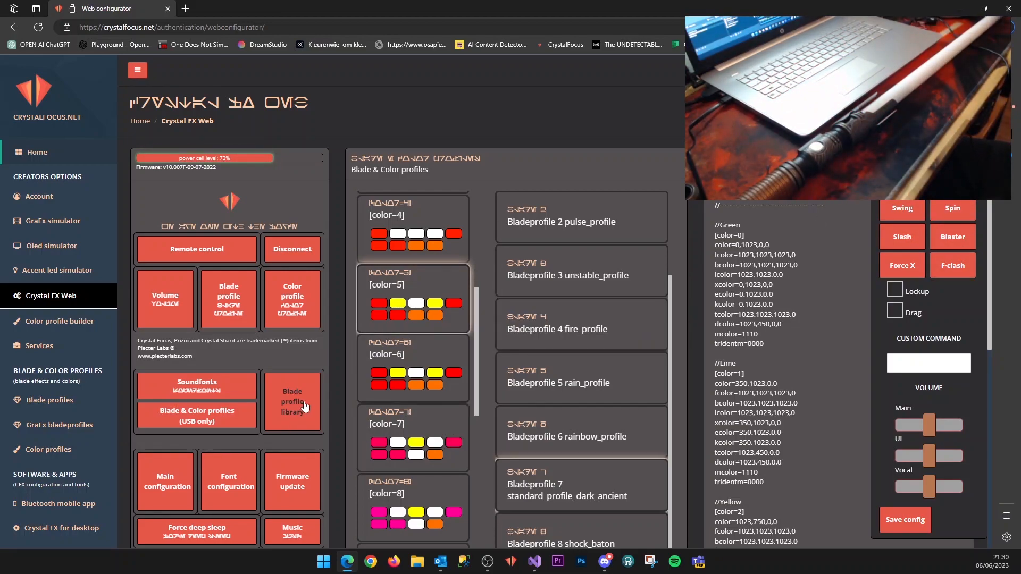
Open the Blade settings of the main configuration and set the main blade's pixel quantity (ledstrip) to 128
{"action": "left_click", "coordinate": [165, 488]}
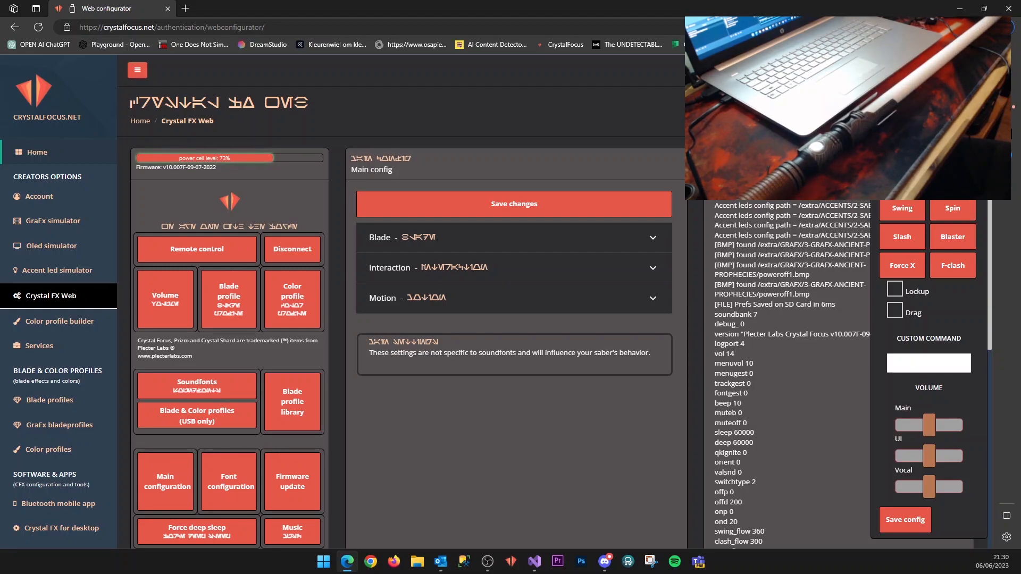
{"action": "left_click", "coordinate": [409, 250]}
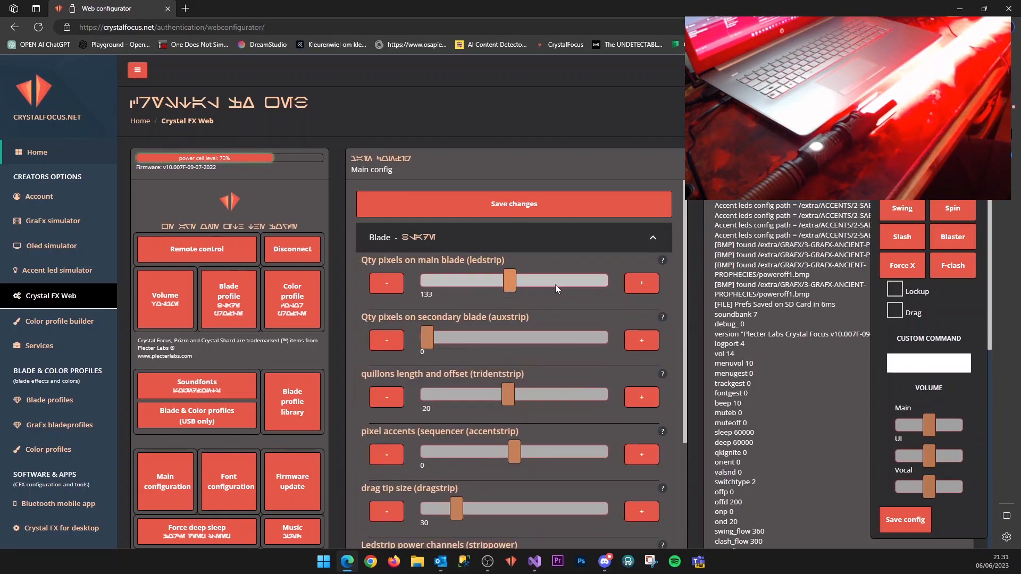
{"action": "mouse_move", "coordinate": [512, 287]}
{"action": "left_mouse_down"}
{"action": "mouse_move", "coordinate": [445, 289]}
{"action": "mouse_move", "coordinate": [507, 289]}
{"action": "left_mouse_up"}
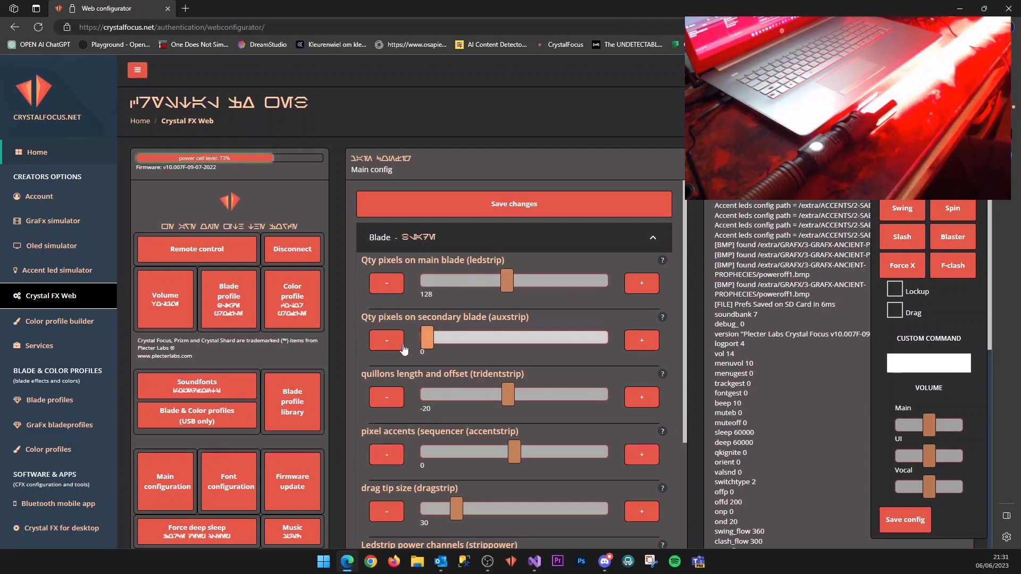
With the Drag effect on, try a drag tip size (dragstrip) of 119, set it to 12, and turn Drag off
{"action": "scroll", "coordinate": [512, 328], "scroll_direction": "down", "scroll_amount": 2}
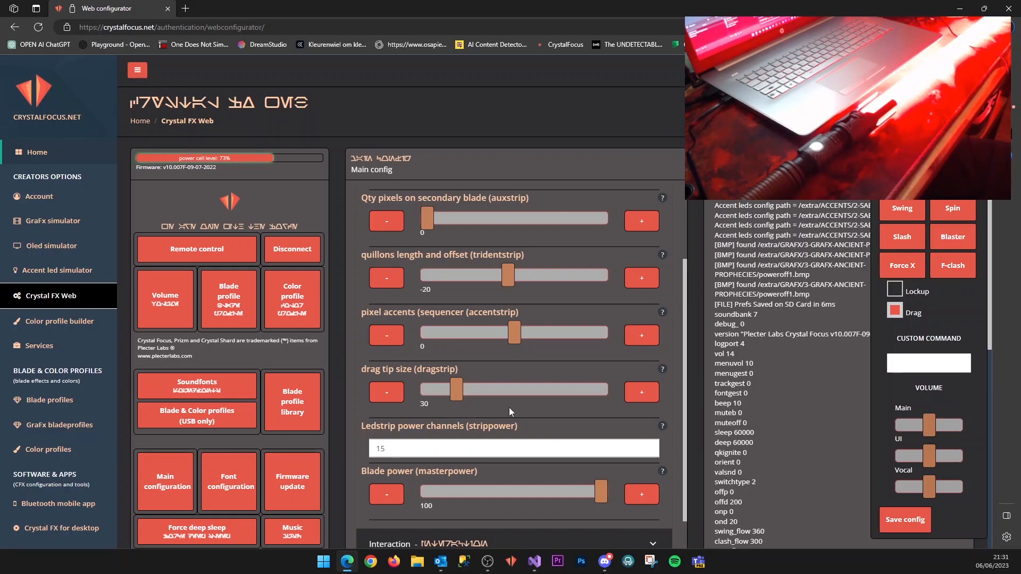
{"action": "left_click_drag", "start_coordinate": [509, 400], "coordinate": [534, 399]}
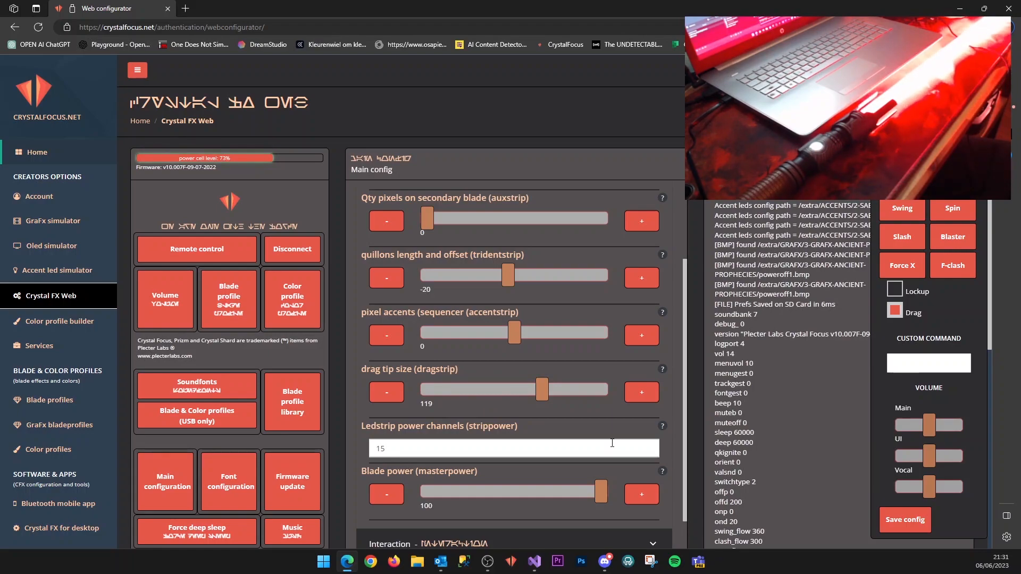
{"action": "left_click_drag", "start_coordinate": [470, 399], "coordinate": [440, 404]}
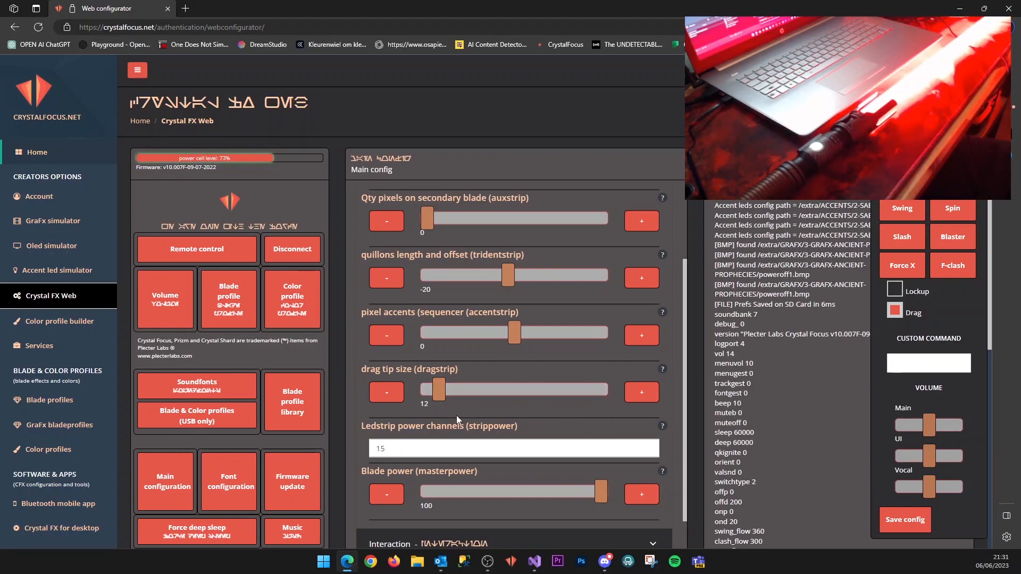
{"action": "left_click", "coordinate": [894, 312]}
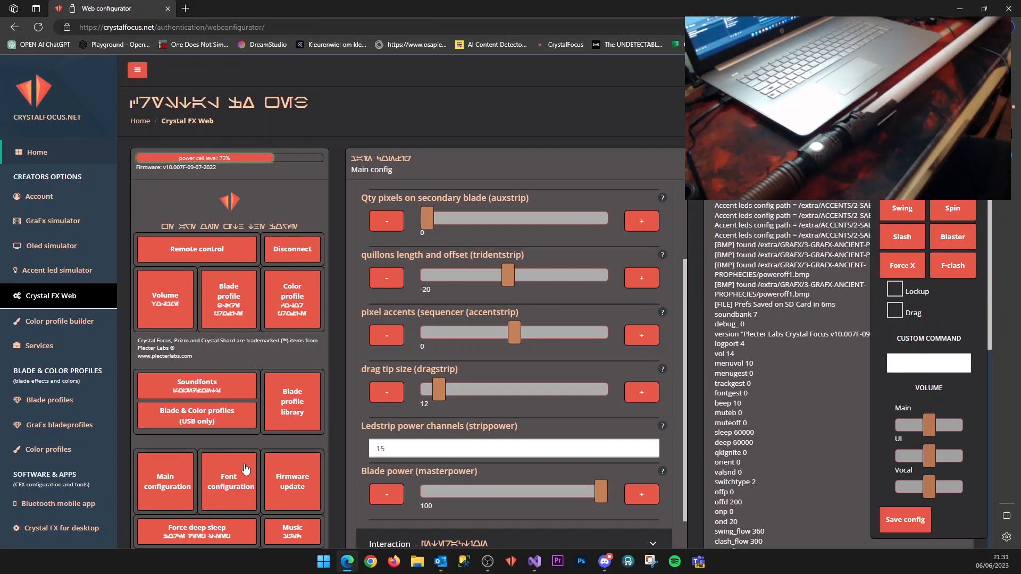
Open the font configuration and examine its Behavior settings, from the profile masks to the blaster bolt timing
{"action": "left_click", "coordinate": [237, 488]}
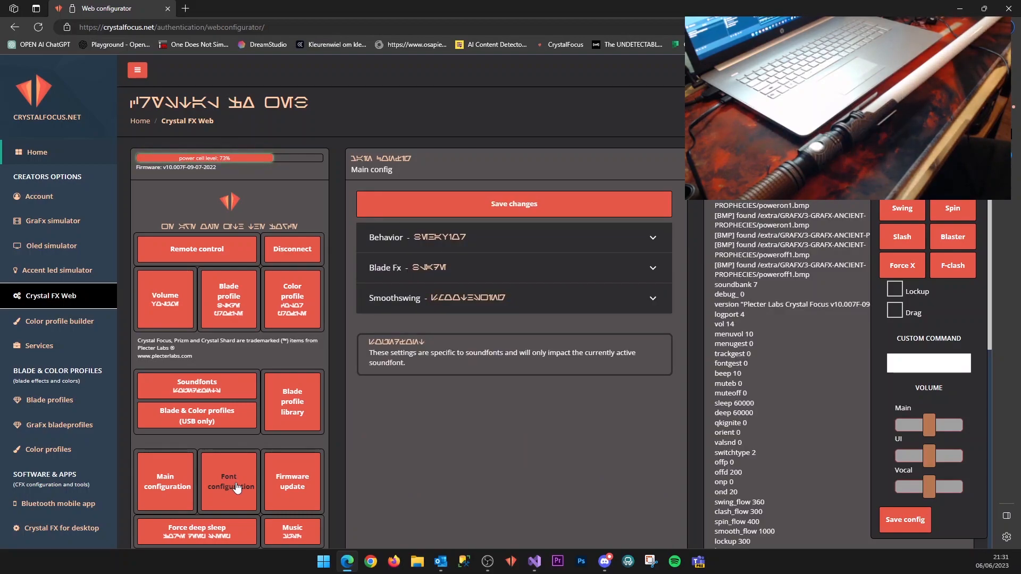
{"action": "left_click", "coordinate": [466, 238]}
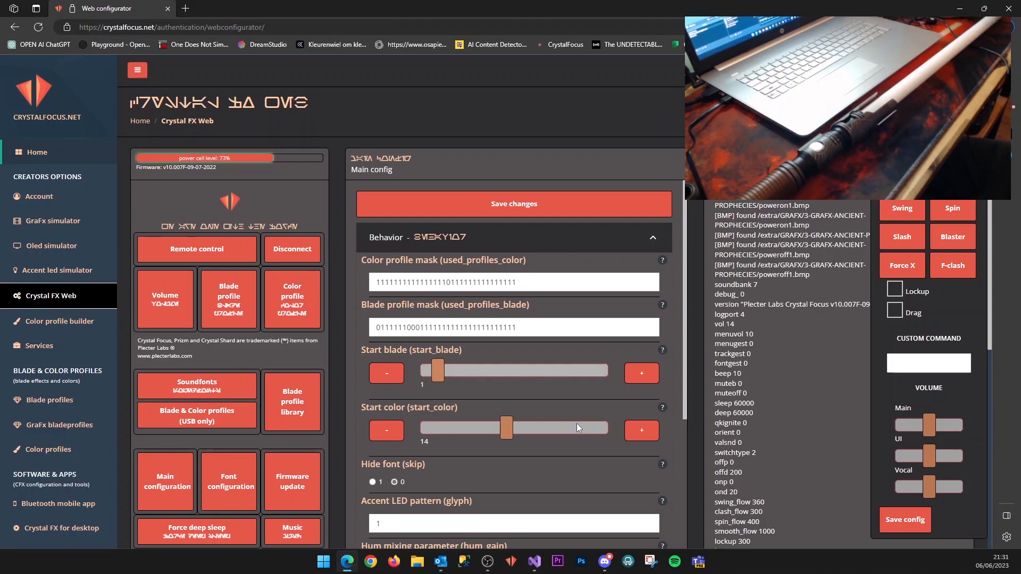
{"action": "scroll", "coordinate": [577, 423], "scroll_direction": "down", "scroll_amount": 1}
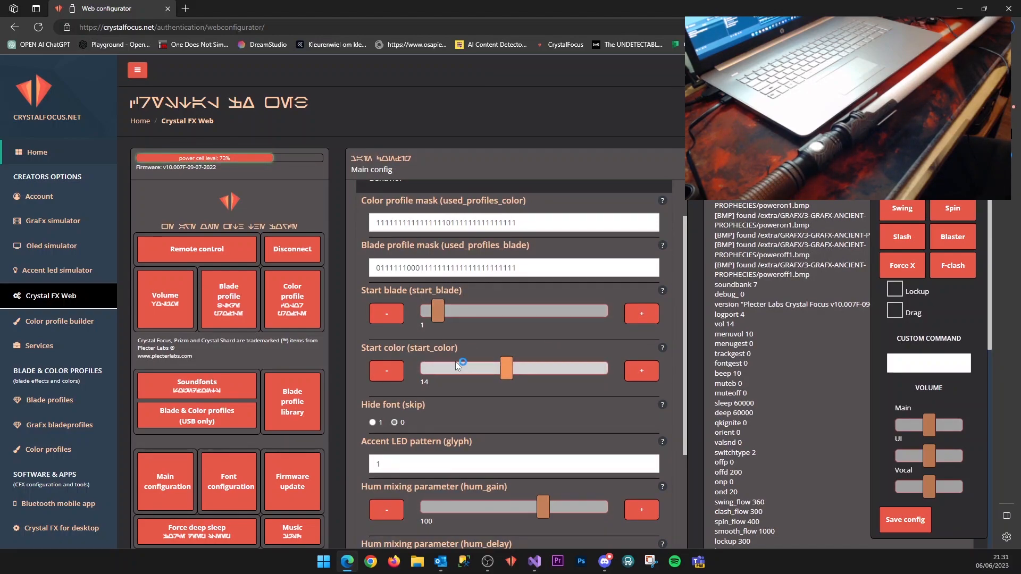
{"action": "scroll", "coordinate": [455, 361], "scroll_direction": "down", "scroll_amount": 3}
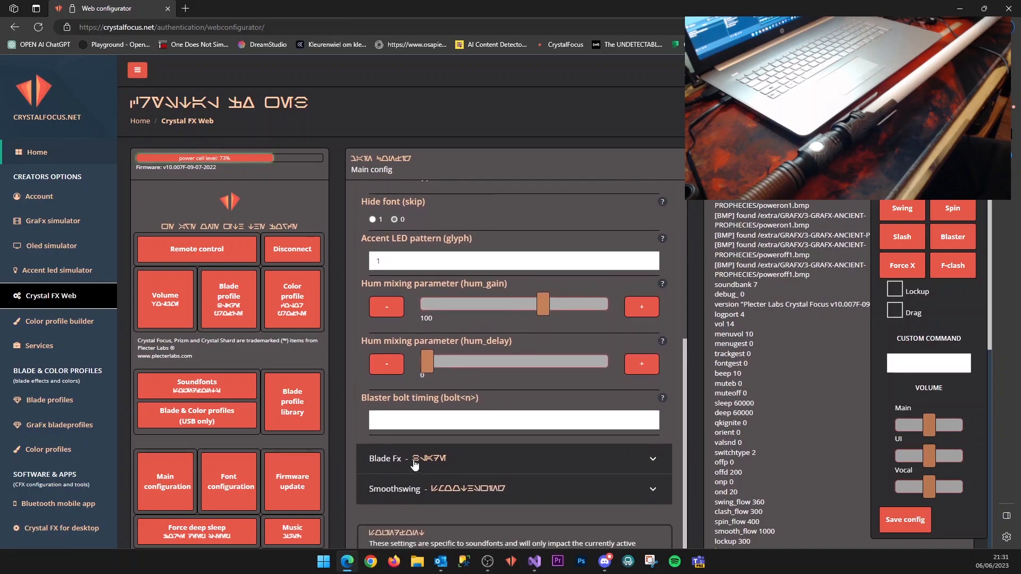
Open the font's Blade Fx settings, try a Quick on (qon) value of 1233, and set it to 162
{"action": "left_click", "coordinate": [416, 466]}
{"action": "scroll", "coordinate": [439, 438], "scroll_direction": "down", "scroll_amount": 3}
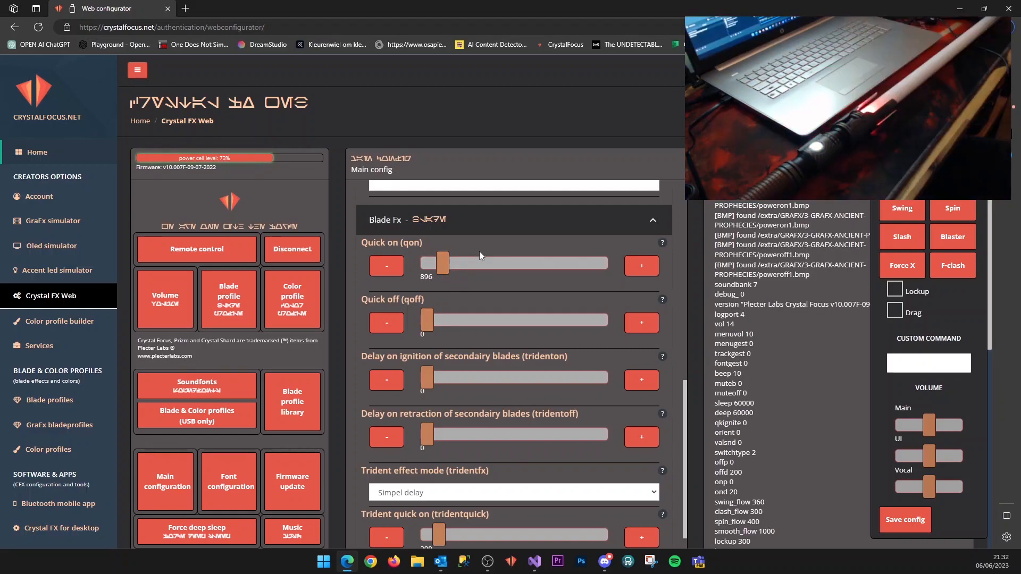
{"action": "left_click_drag", "start_coordinate": [450, 270], "coordinate": [452, 270]}
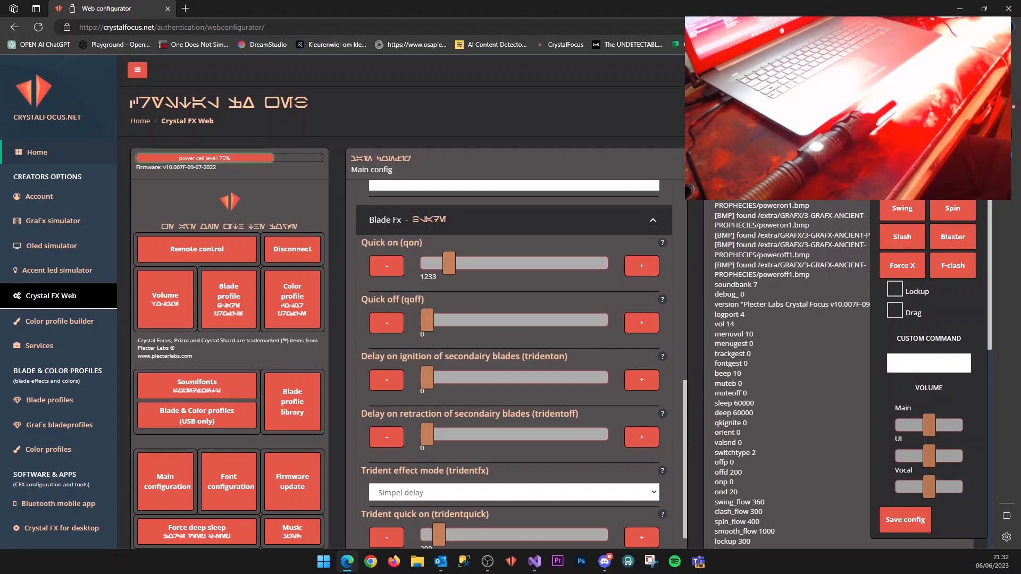
{"action": "left_click", "coordinate": [383, 272]}
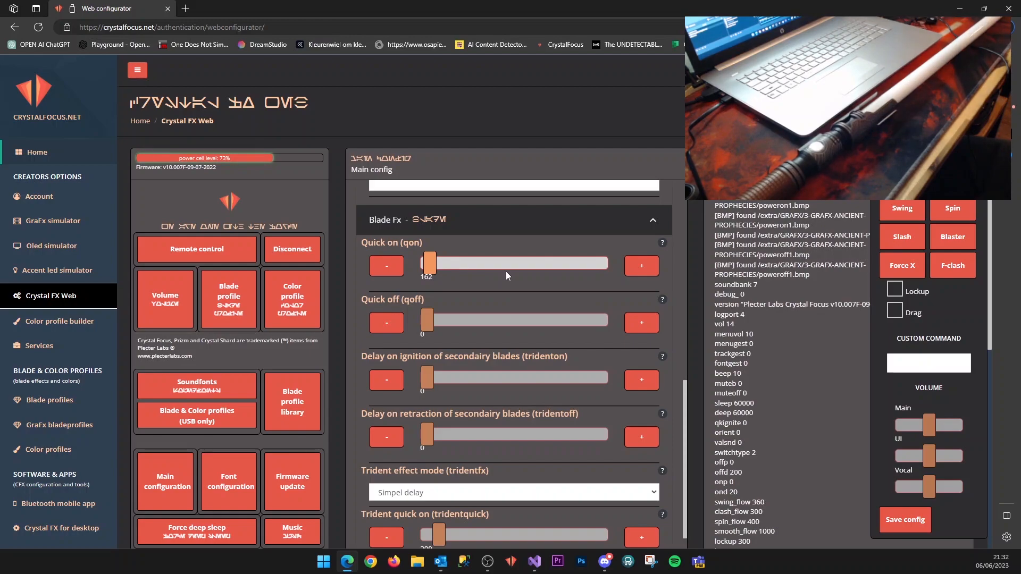
{"action": "double_click", "coordinate": [407, 245]}
{"action": "left_click", "coordinate": [401, 244]}
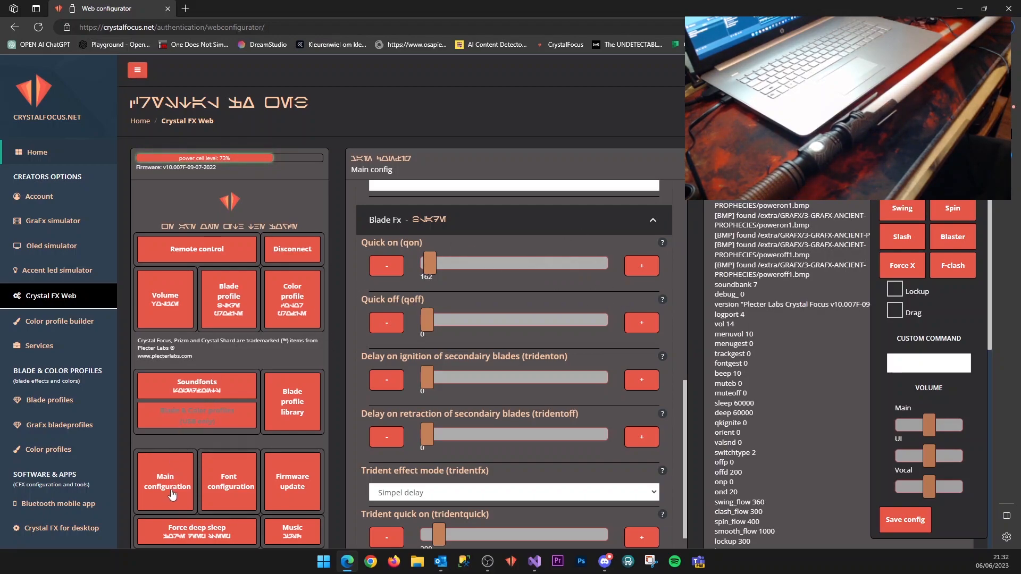
View the soundfont list, reopen the font configuration, and expand its Blade Fx settings
{"action": "left_click", "coordinate": [223, 383]}
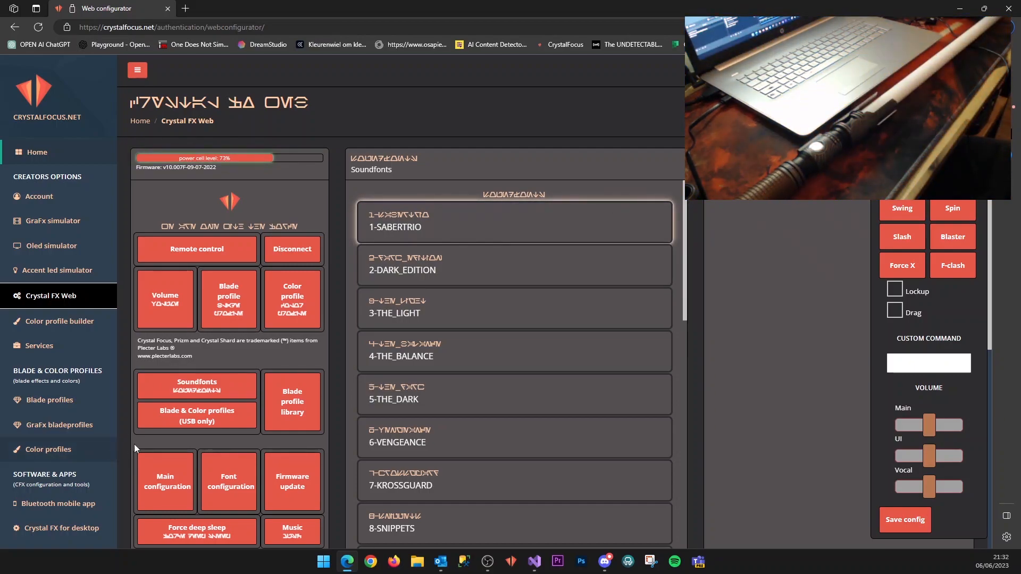
{"action": "left_click", "coordinate": [229, 481]}
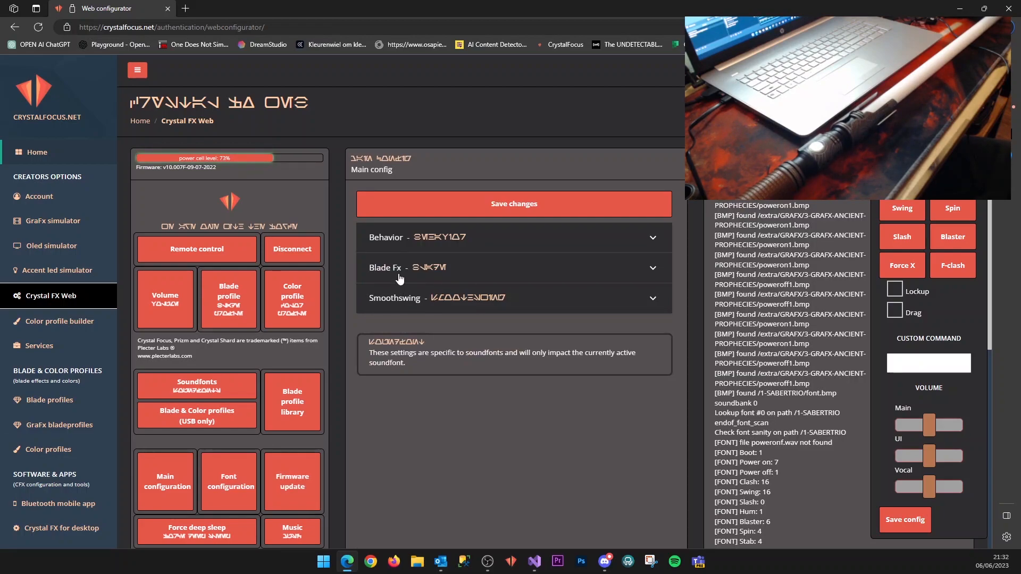
{"action": "left_click", "coordinate": [405, 269]}
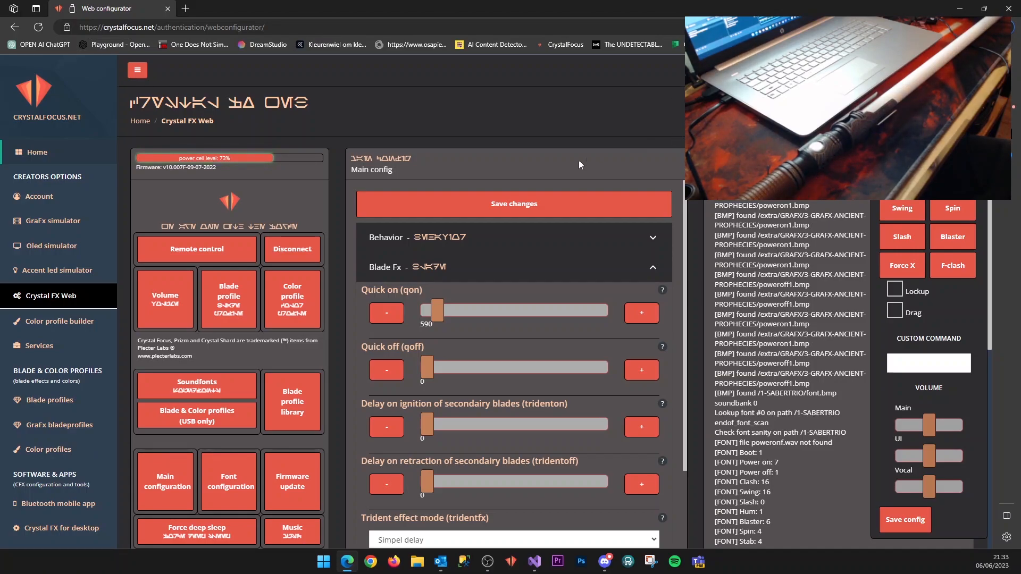
Open the Music page and examine the playback options for soundfont tracks and iSaber tracks
{"action": "scroll", "coordinate": [321, 406], "scroll_direction": "down", "scroll_amount": 3}
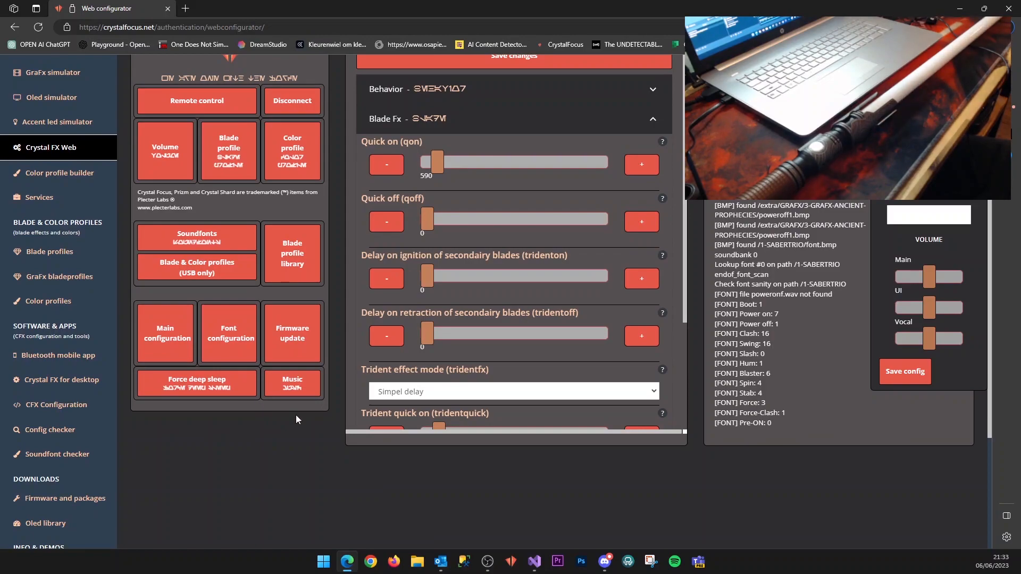
{"action": "left_click", "coordinate": [294, 384]}
{"action": "scroll", "coordinate": [504, 340], "scroll_direction": "up", "scroll_amount": 2}
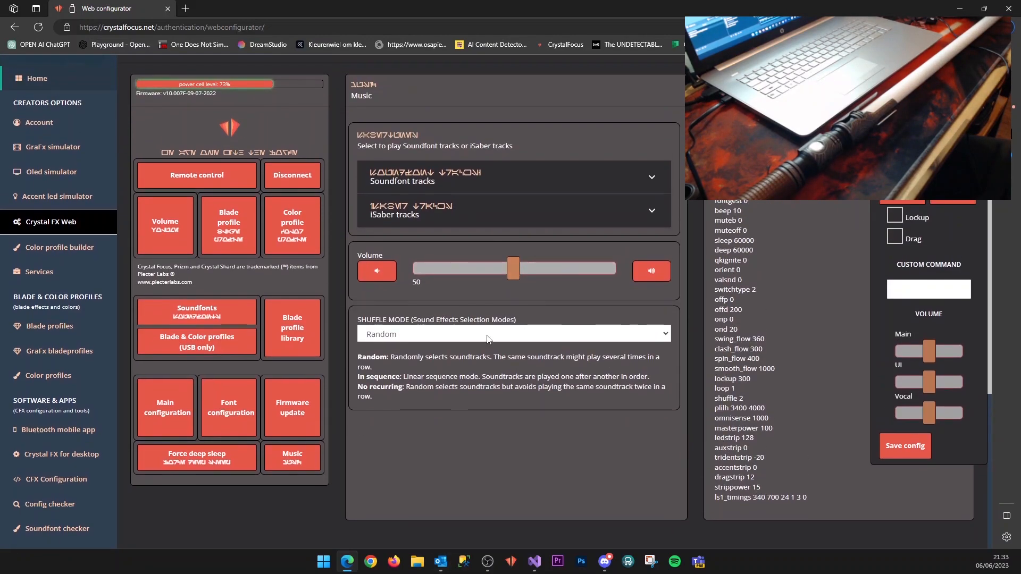
{"action": "left_click", "coordinate": [404, 183]}
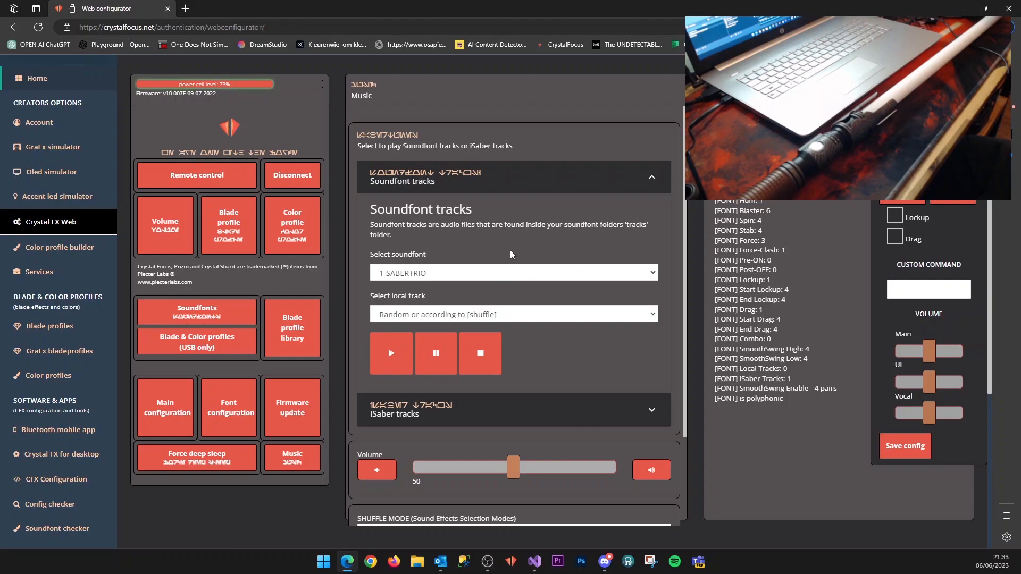
{"action": "scroll", "coordinate": [451, 407], "scroll_direction": "down", "scroll_amount": 1}
{"action": "left_click", "coordinate": [450, 348]}
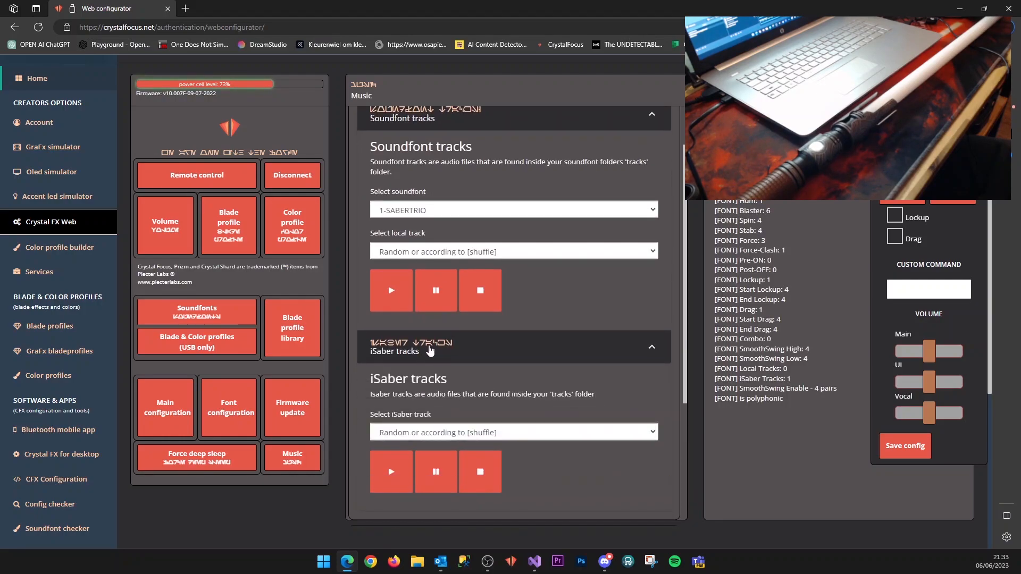
{"action": "scroll", "coordinate": [486, 398], "scroll_direction": "down", "scroll_amount": 2}
{"action": "scroll", "coordinate": [486, 398], "scroll_direction": "down", "scroll_amount": 1}
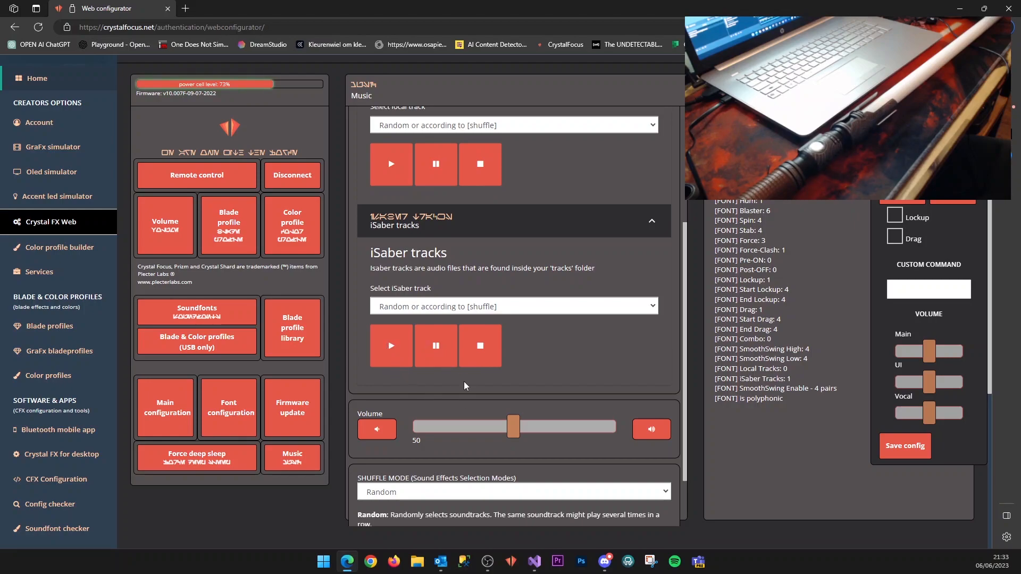
Try a music volume of 70, and set it to 25
{"action": "left_click_drag", "start_coordinate": [513, 426], "coordinate": [551, 426]}
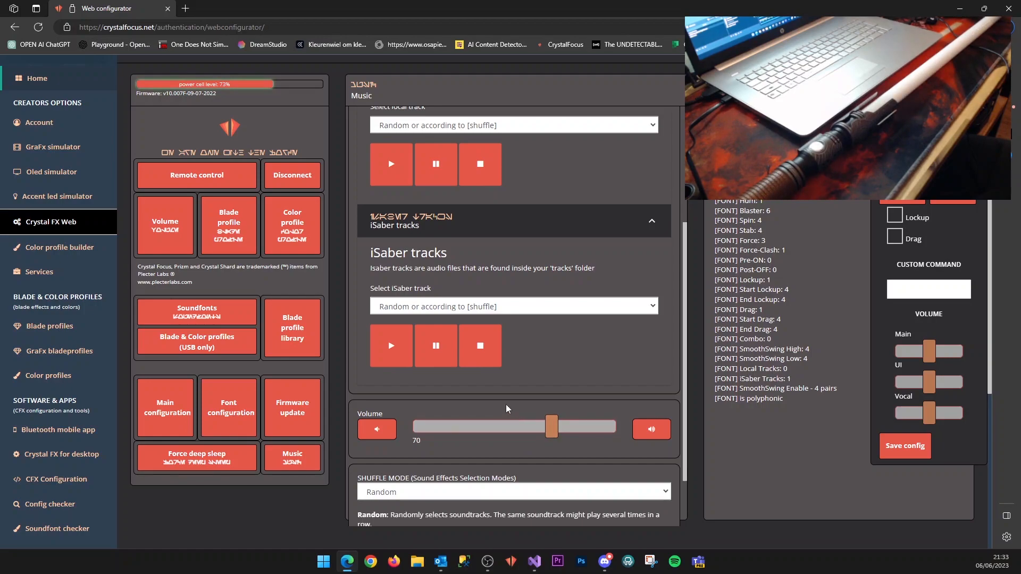
{"action": "left_click_drag", "start_coordinate": [552, 431], "coordinate": [465, 428]}
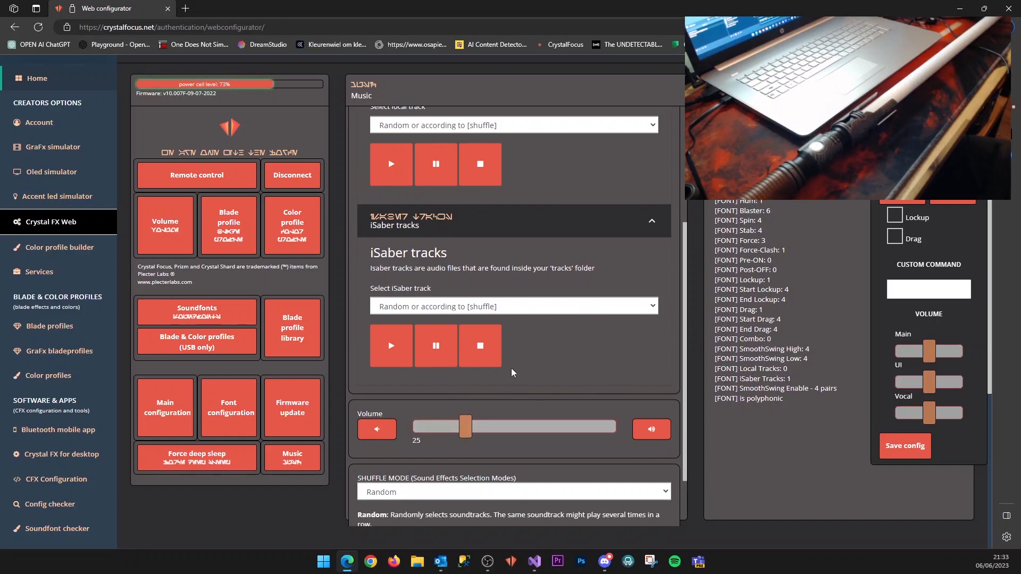
{"action": "scroll", "coordinate": [479, 349], "scroll_direction": "up", "scroll_amount": 3}
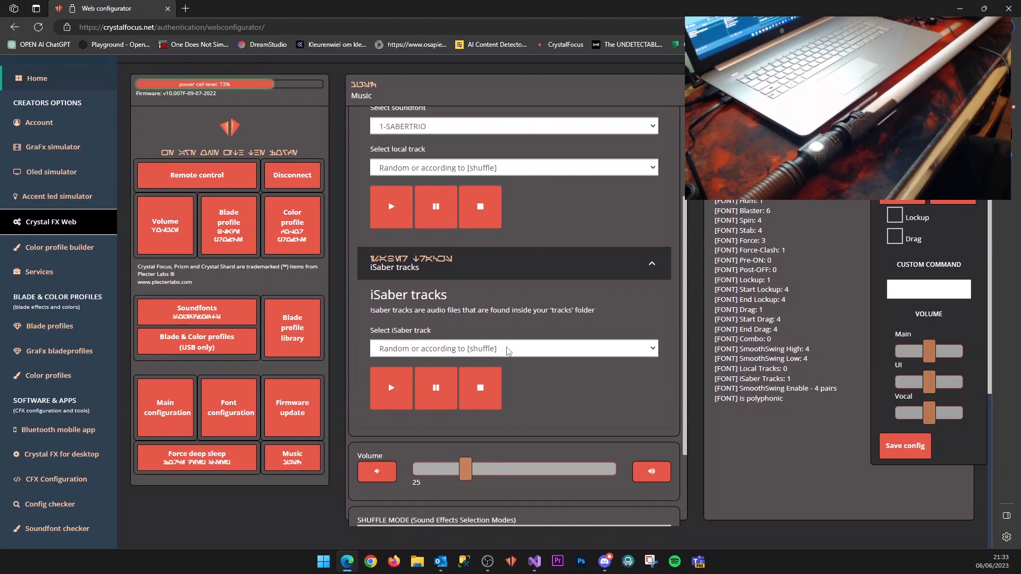
Open the blade profile library, preview the video of profile 371, and apply its blade effects and colors to the saber
{"action": "left_click", "coordinate": [293, 331]}
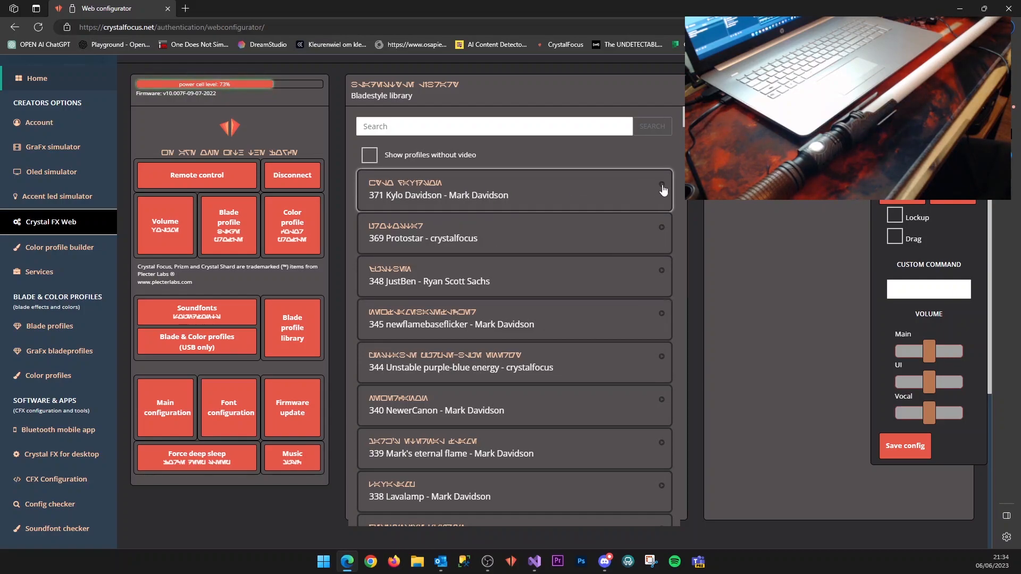
{"action": "left_click", "coordinate": [636, 193]}
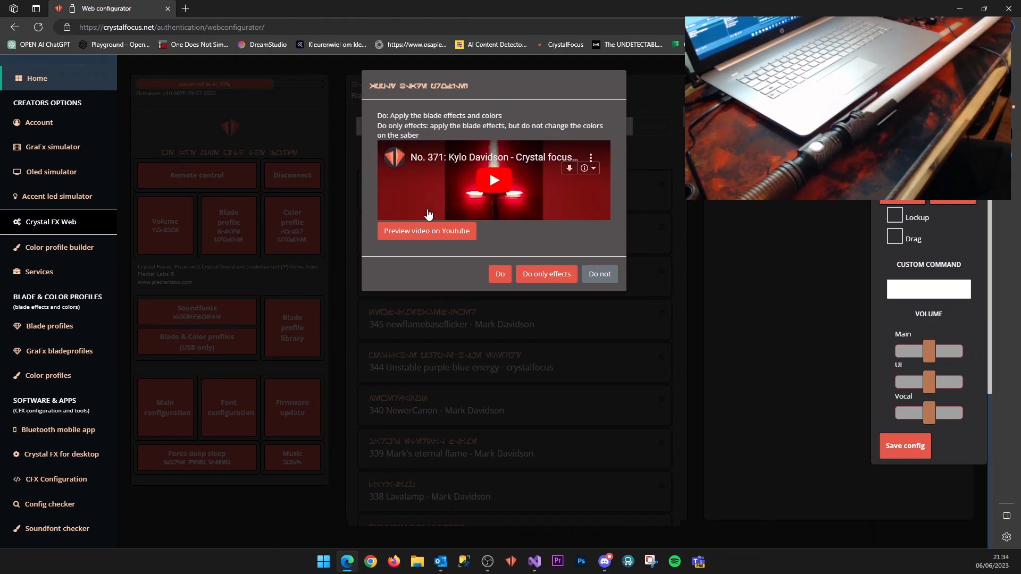
{"action": "left_click", "coordinate": [501, 182]}
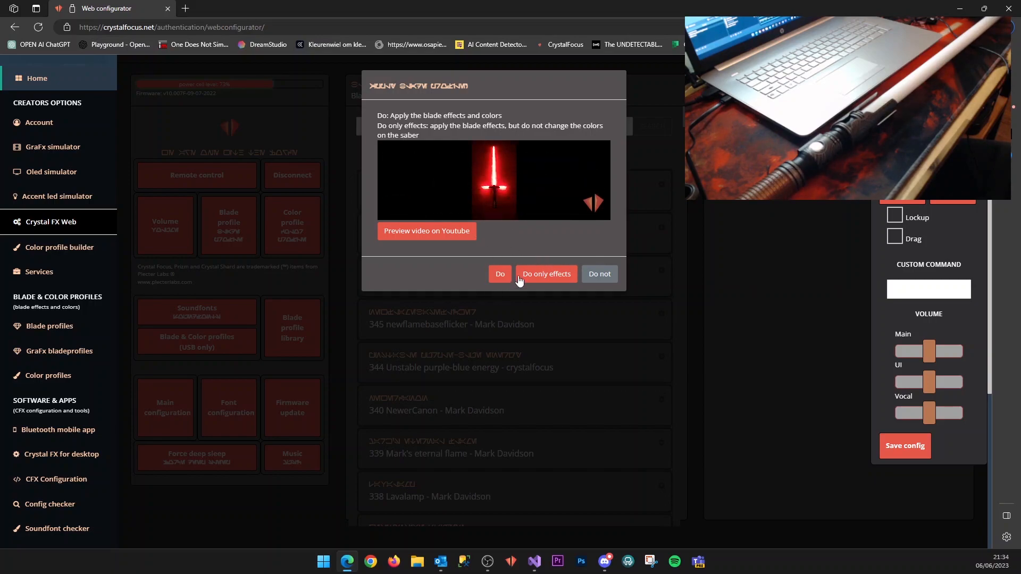
{"action": "left_click", "coordinate": [395, 210]}
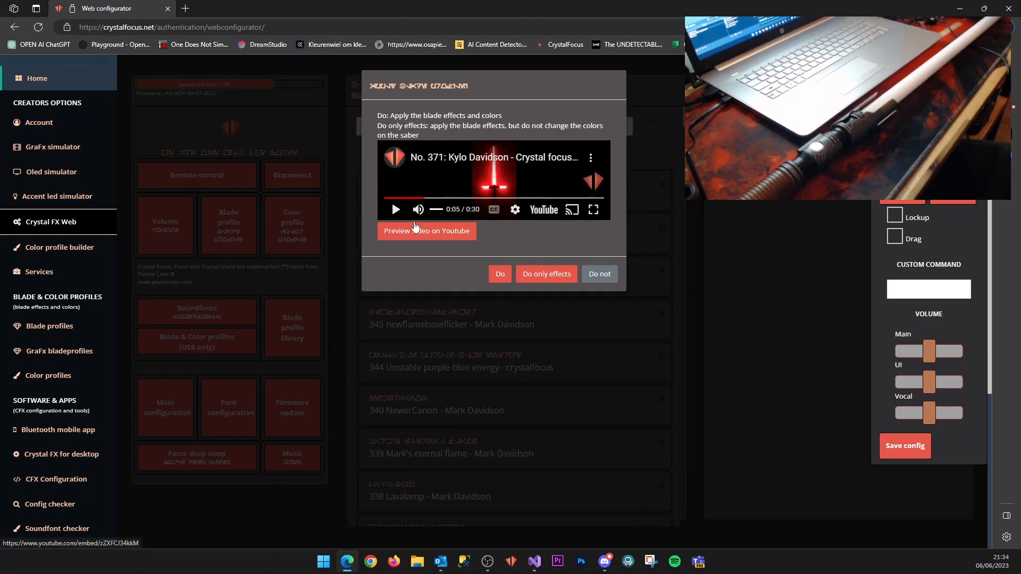
{"action": "left_click", "coordinate": [500, 273]}
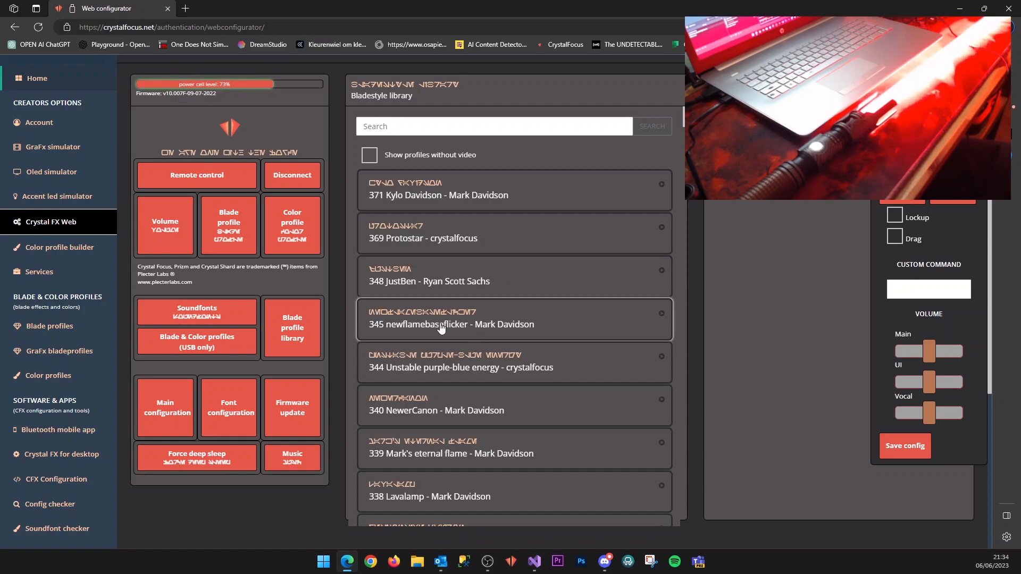
Preview the video of blade profile 345 newflamebaseflicker and apply its effects and colors to the saber
{"action": "left_click", "coordinate": [472, 328]}
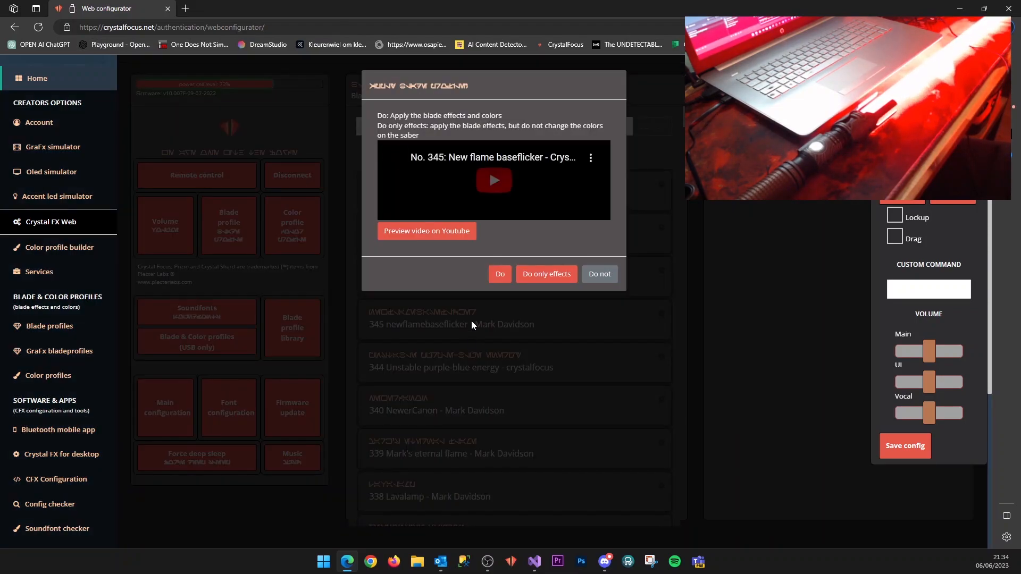
{"action": "left_click", "coordinate": [494, 180]}
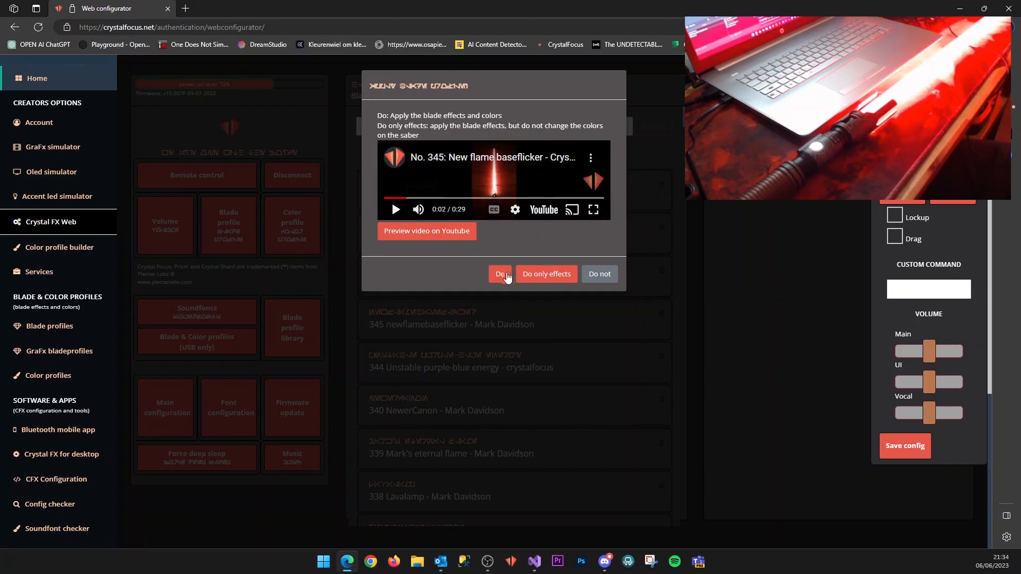
{"action": "left_click", "coordinate": [501, 275]}
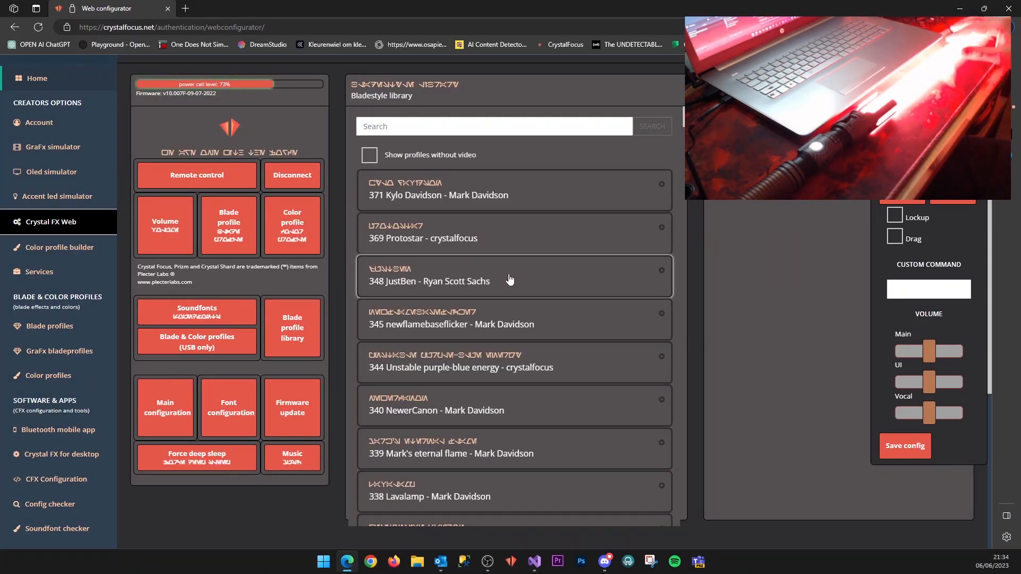
Preview the video of blade profile 334 Ice-to-Fire and apply its effects and colors to the saber
{"action": "scroll", "coordinate": [509, 279], "scroll_direction": "up", "scroll_amount": 2}
{"action": "scroll", "coordinate": [507, 335], "scroll_direction": "down", "scroll_amount": 5}
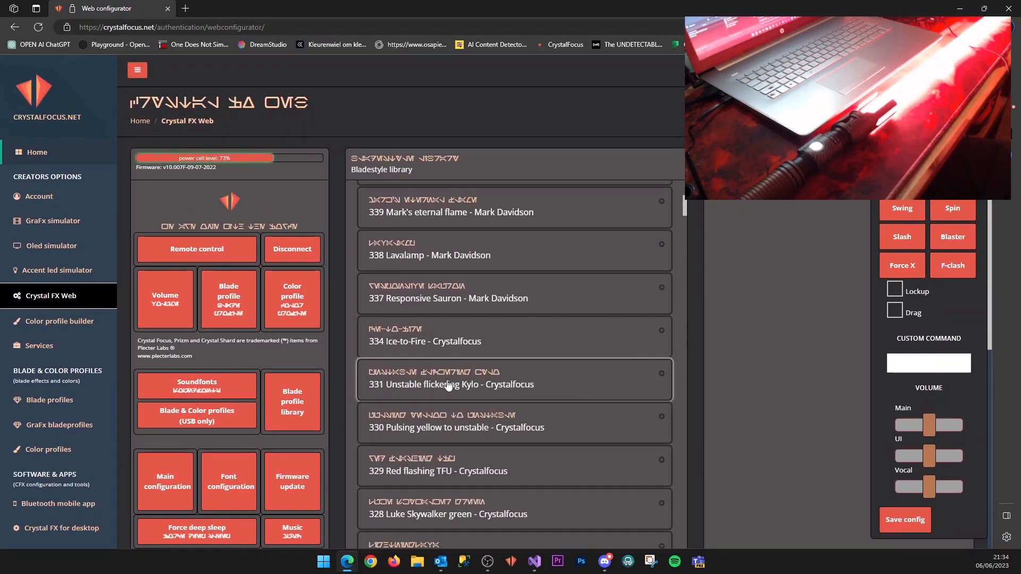
{"action": "left_click", "coordinate": [456, 340]}
{"action": "left_click", "coordinate": [455, 340]}
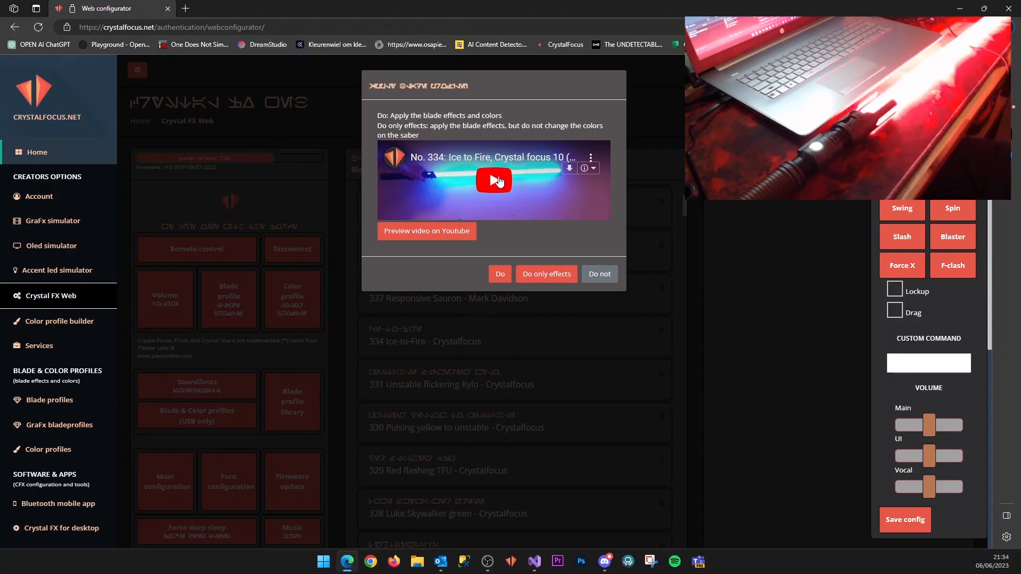
{"action": "left_click", "coordinate": [493, 182]}
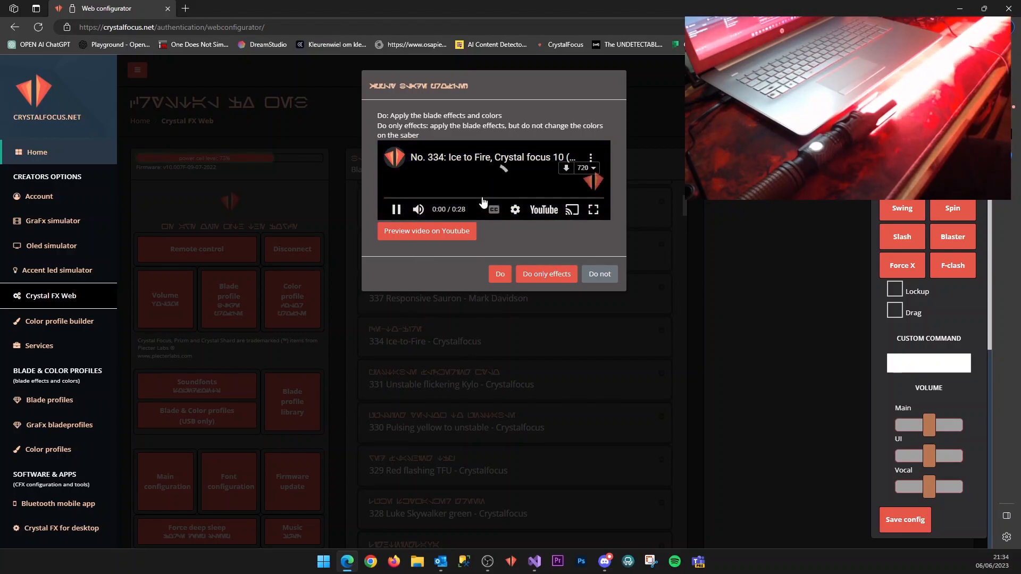
{"action": "left_click", "coordinate": [395, 211]}
{"action": "left_click", "coordinate": [500, 276]}
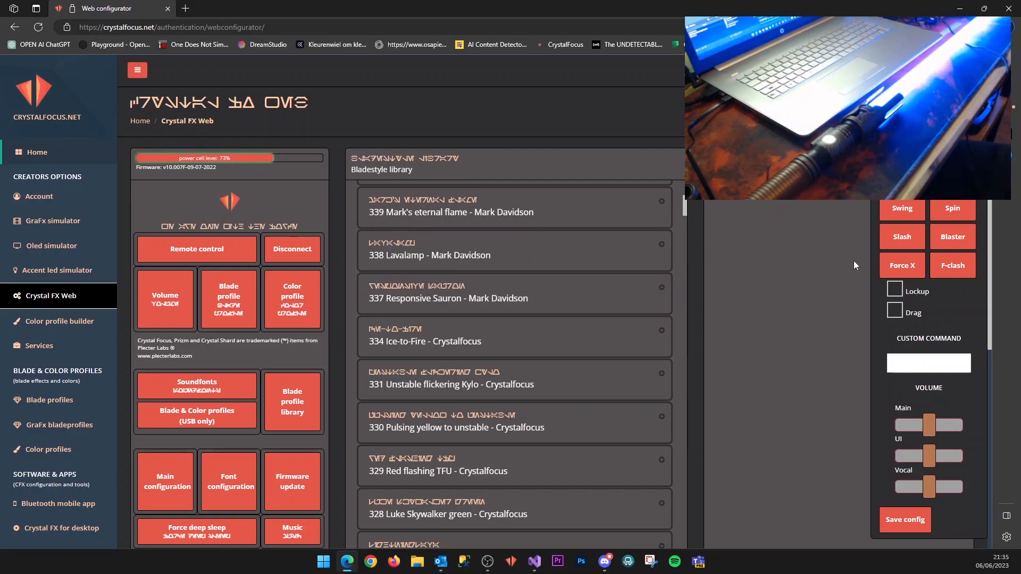
Find blade profile 237 Unstable Sauron in the library and apply its effects and colors to the saber
{"action": "scroll", "coordinate": [474, 358], "scroll_direction": "down", "scroll_amount": 20}
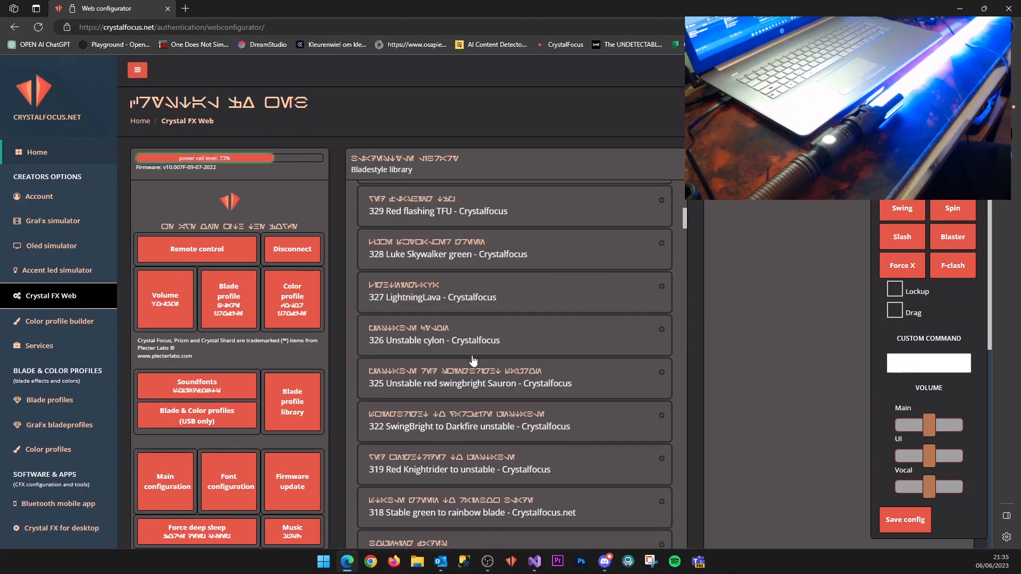
{"action": "scroll", "coordinate": [473, 361], "scroll_direction": "down", "scroll_amount": 12}
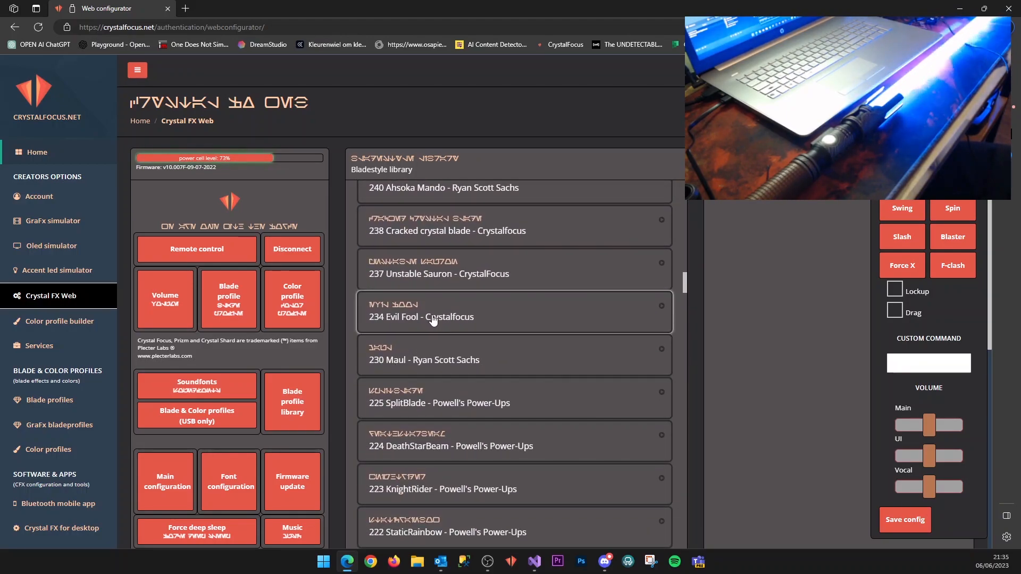
{"action": "left_click", "coordinate": [475, 281]}
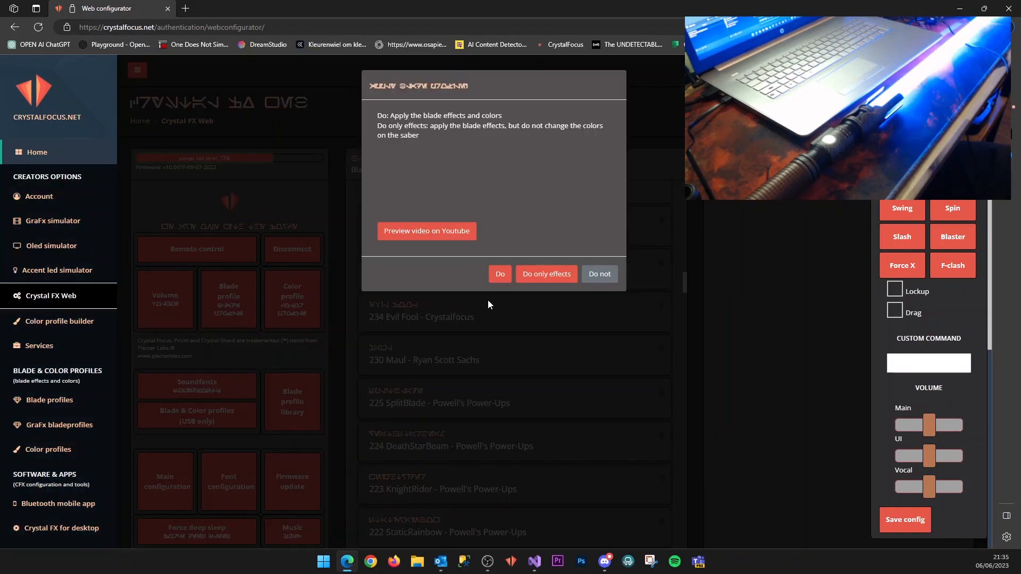
{"action": "left_click", "coordinate": [499, 276]}
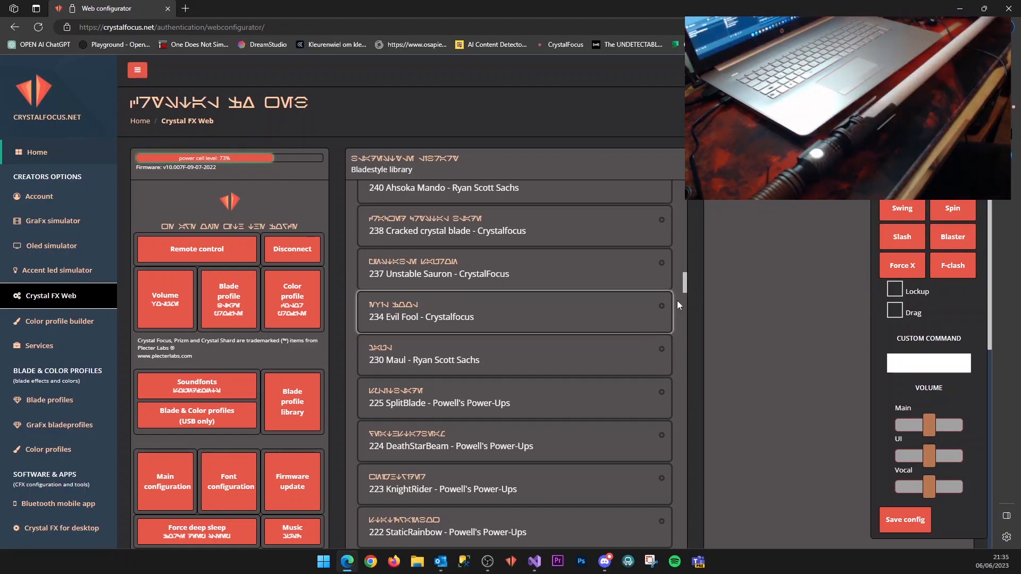
Close the floating remote control while keeping the blade profile library open
{"action": "left_click", "coordinate": [860, 112]}
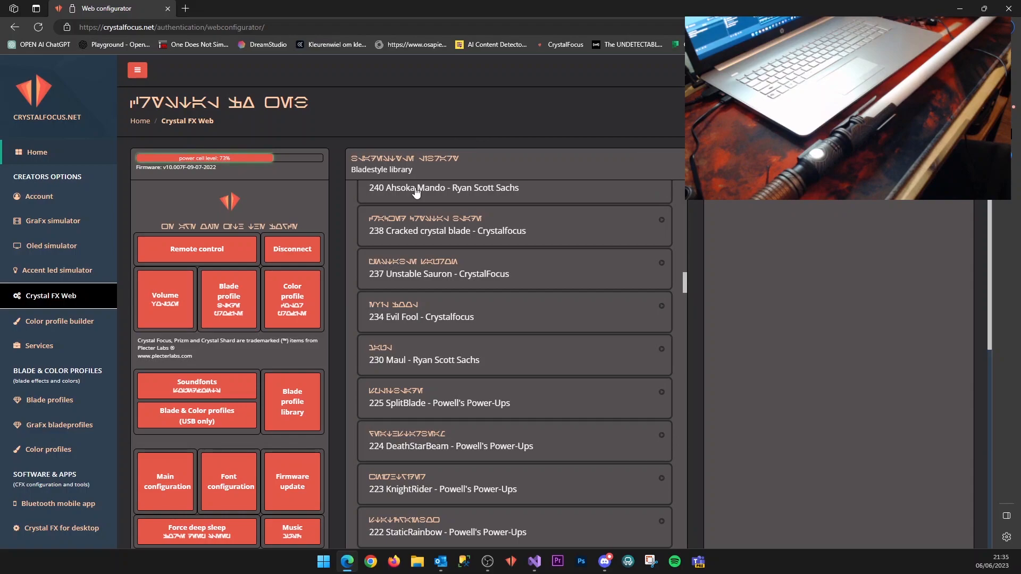
{"action": "scroll", "coordinate": [342, 335], "scroll_direction": "down", "scroll_amount": 3}
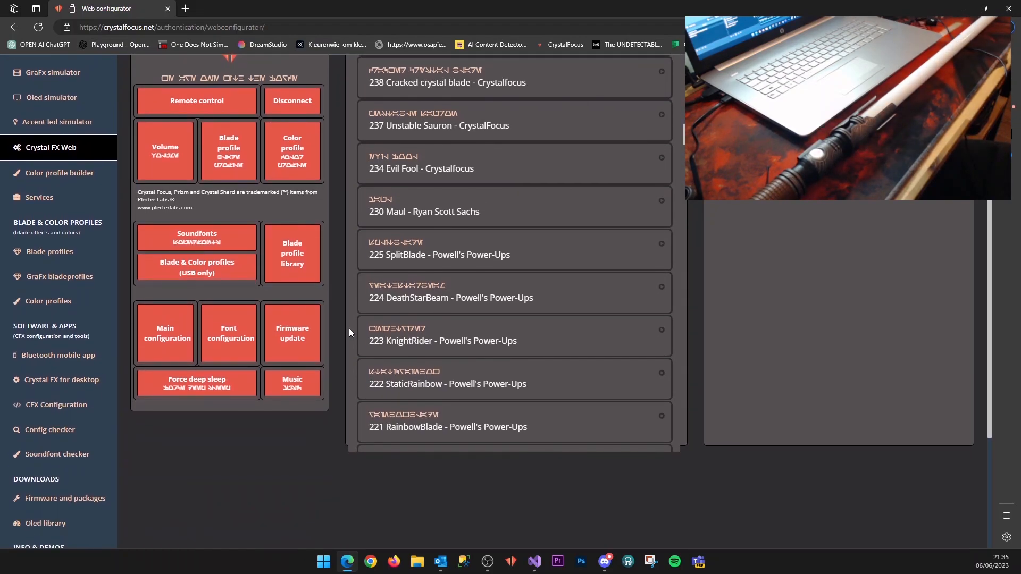
{"action": "scroll", "coordinate": [334, 315], "scroll_direction": "up", "scroll_amount": 3}
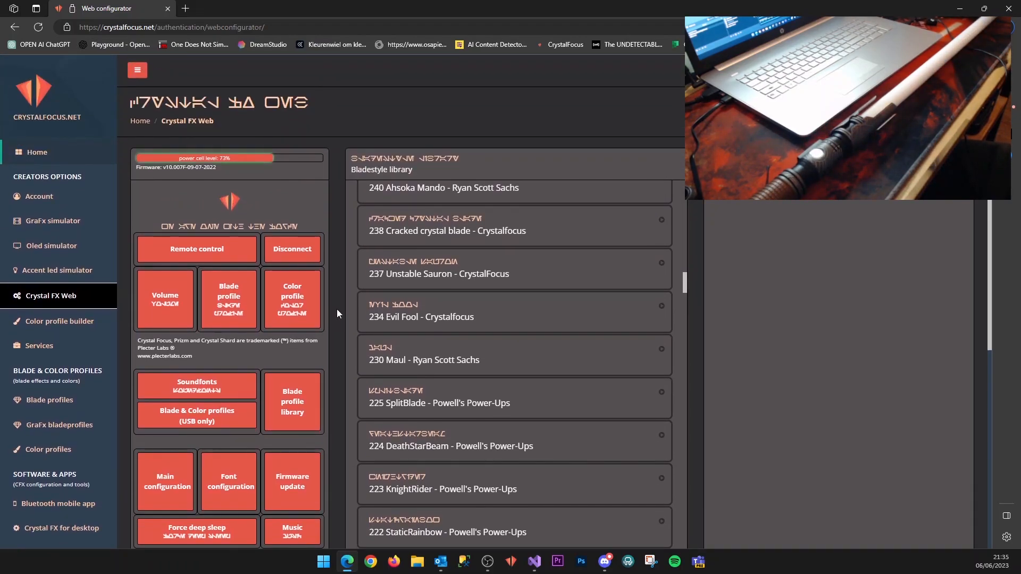